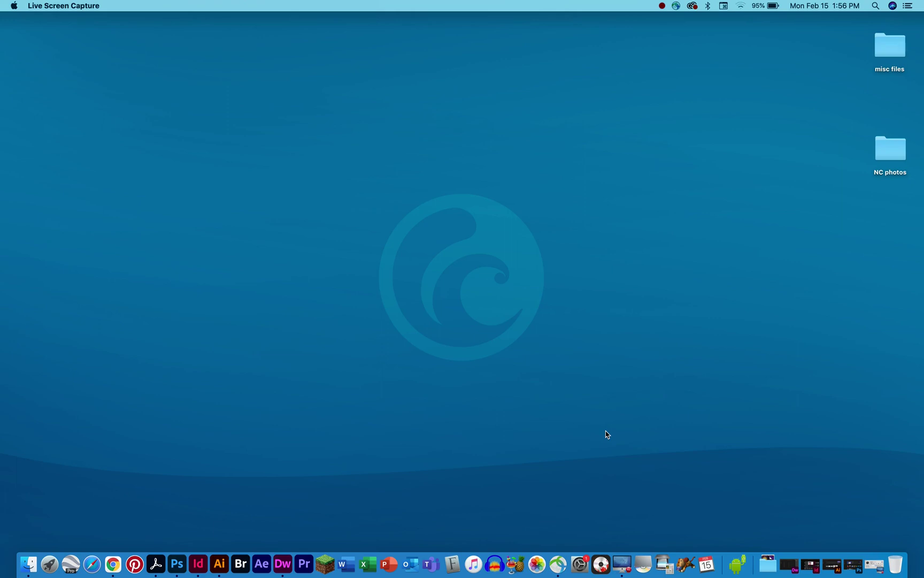
Step: Start a new document sized 6 inches wide by 4 inches high
{"action": "left_click", "coordinate": [178, 564]}
{"action": "left_click", "coordinate": [81, 6]}
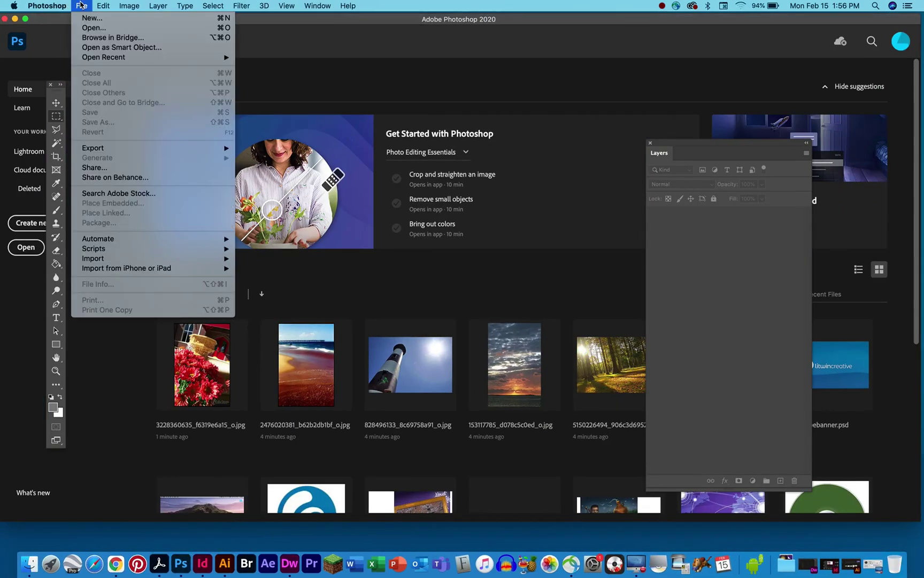
{"action": "left_click", "coordinate": [91, 18]}
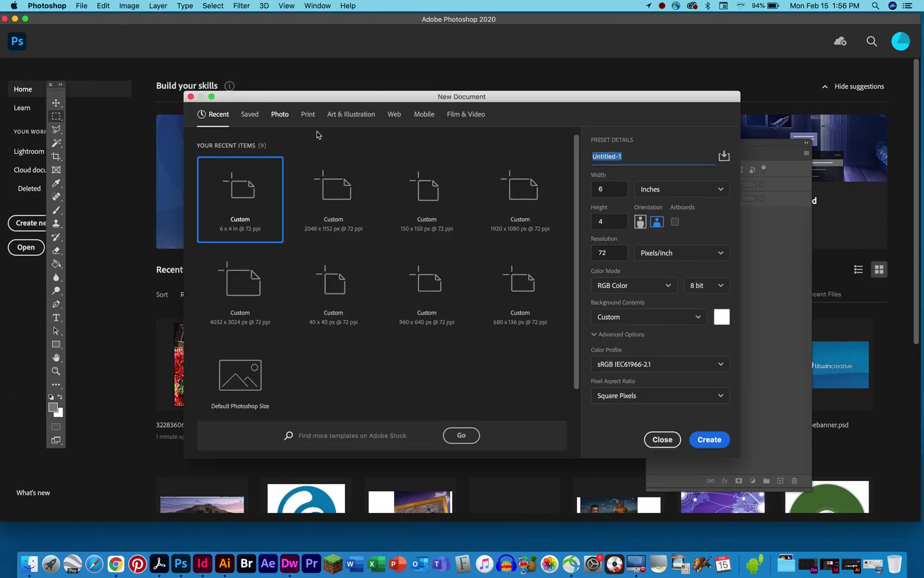
{"action": "left_click", "coordinate": [649, 190]}
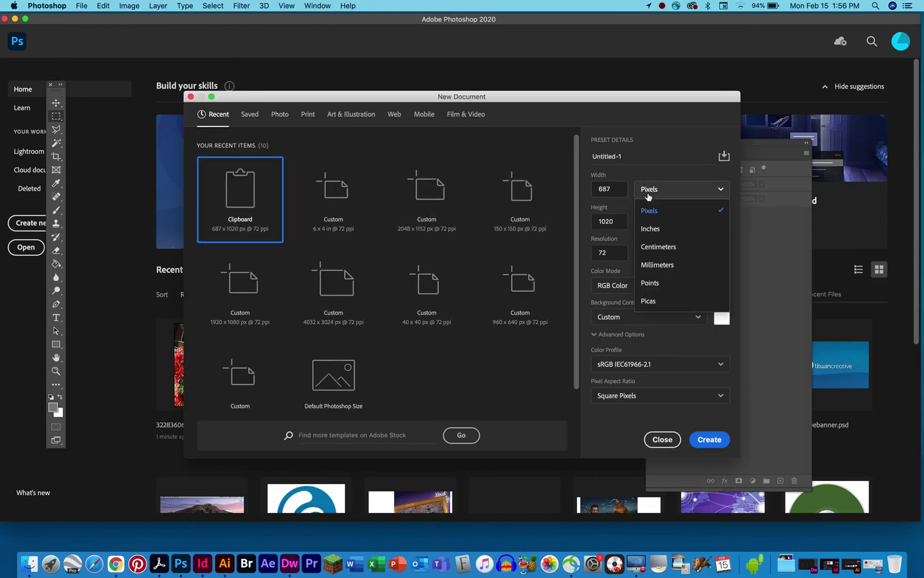
{"action": "left_click", "coordinate": [649, 229]}
{"action": "double_click", "coordinate": [617, 195]}
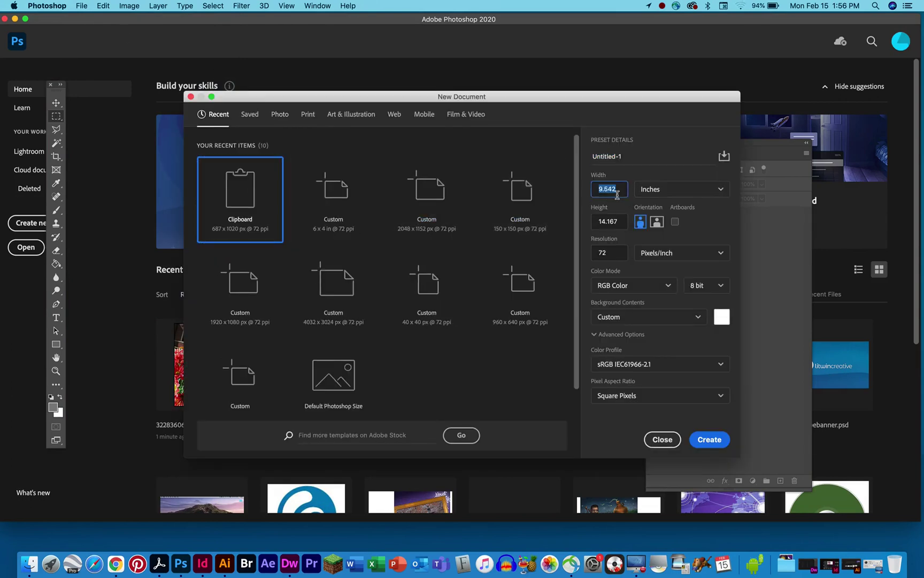
{"action": "type", "text": "6"}
{"action": "key", "text": "Tab"}
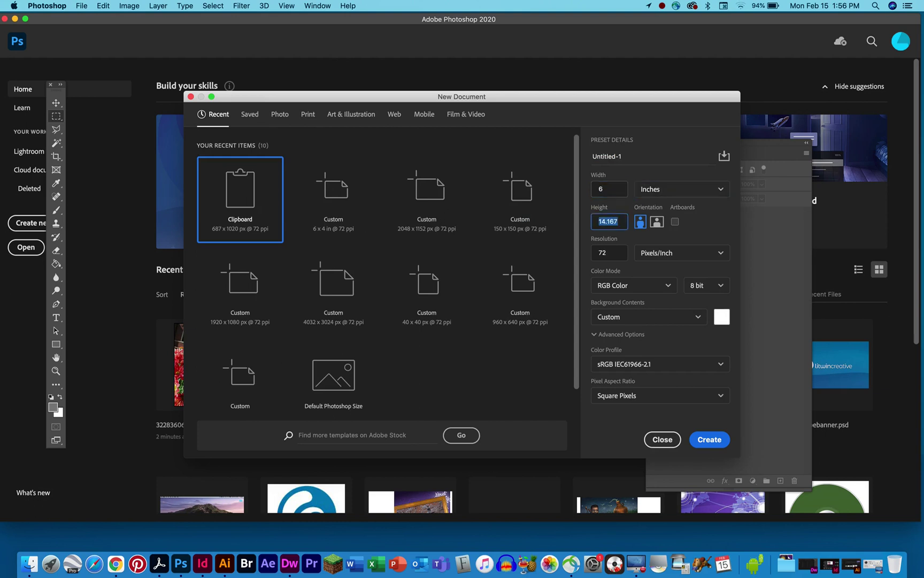
{"action": "key", "text": "Tab"}
{"action": "key", "text": "Tab"}
{"action": "key", "text": "shift+Tab"}
{"action": "type", "text": "4"}
Step: Set the resolution to 72 ppi, keep RGB Color, and create the document
{"action": "left_click", "coordinate": [590, 254]}
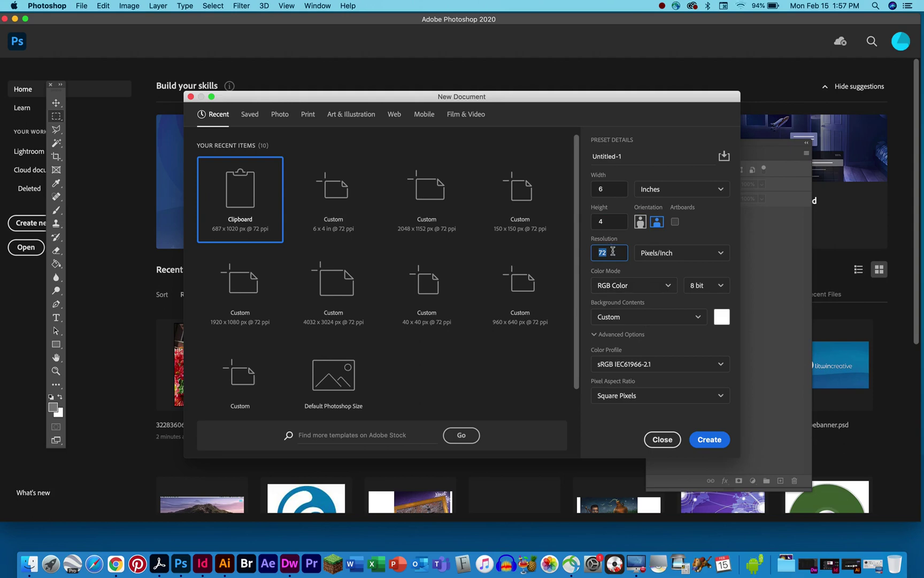
{"action": "type", "text": "300"}
{"action": "left_click", "coordinate": [640, 289]}
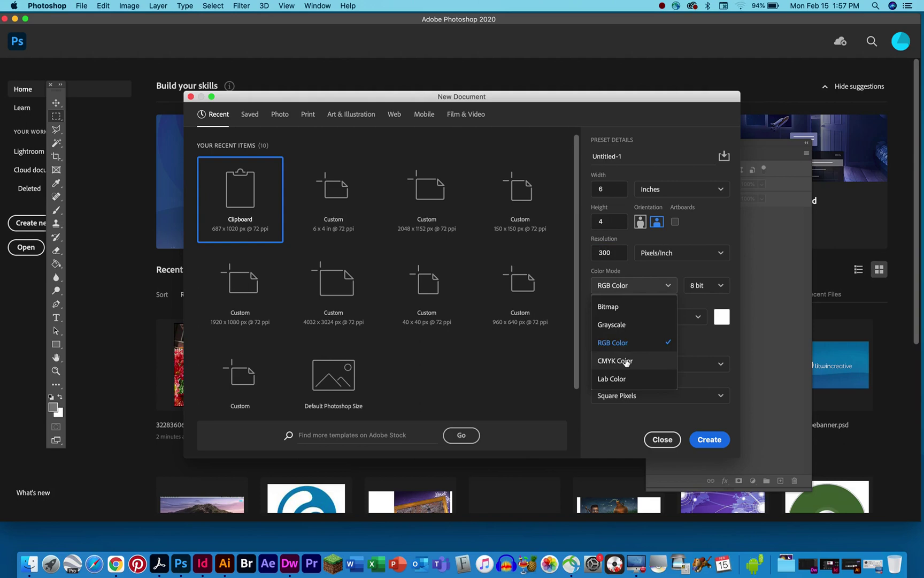
{"action": "left_click", "coordinate": [609, 253]}
{"action": "type", "text": "72"}
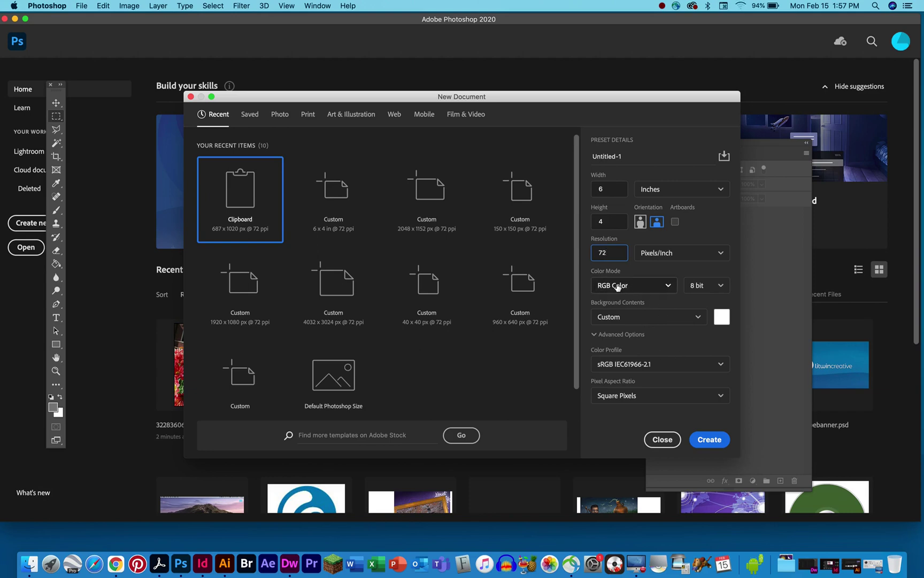
{"action": "left_click", "coordinate": [718, 440]}
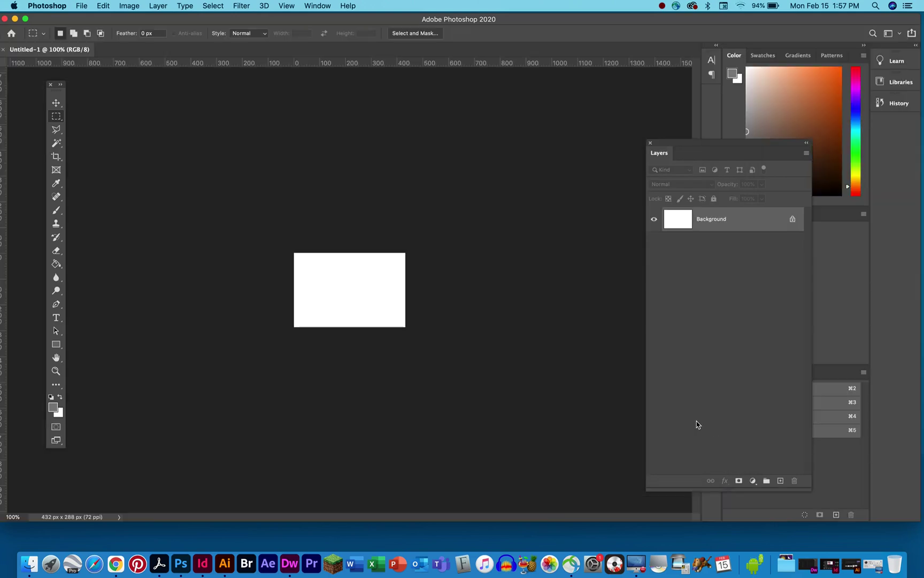
Step: Zoom the canvas to 300% and fill it with grey using the Paint Bucket
{"action": "left_click", "coordinate": [358, 295], "text": "super"}
{"action": "left_click", "coordinate": [358, 294], "text": "super"}
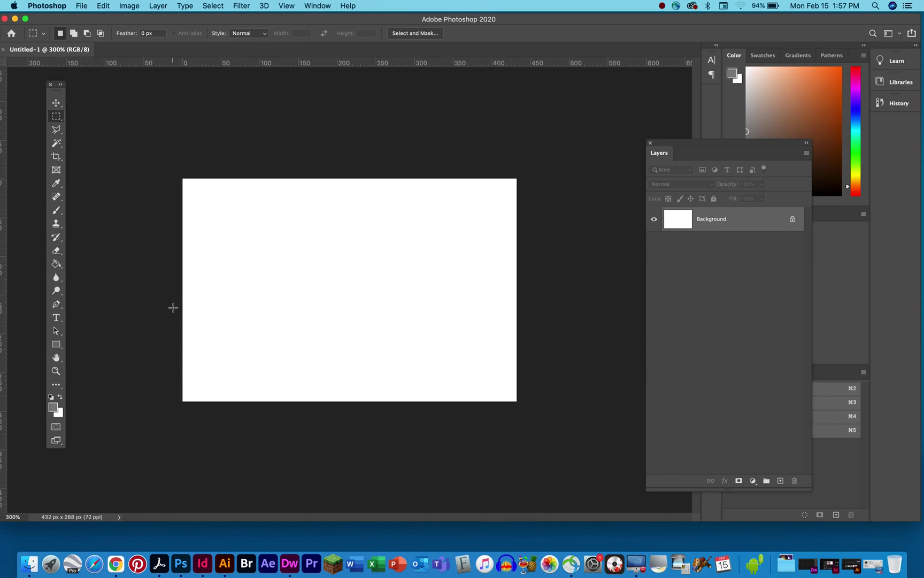
{"action": "left_click", "coordinate": [60, 265]}
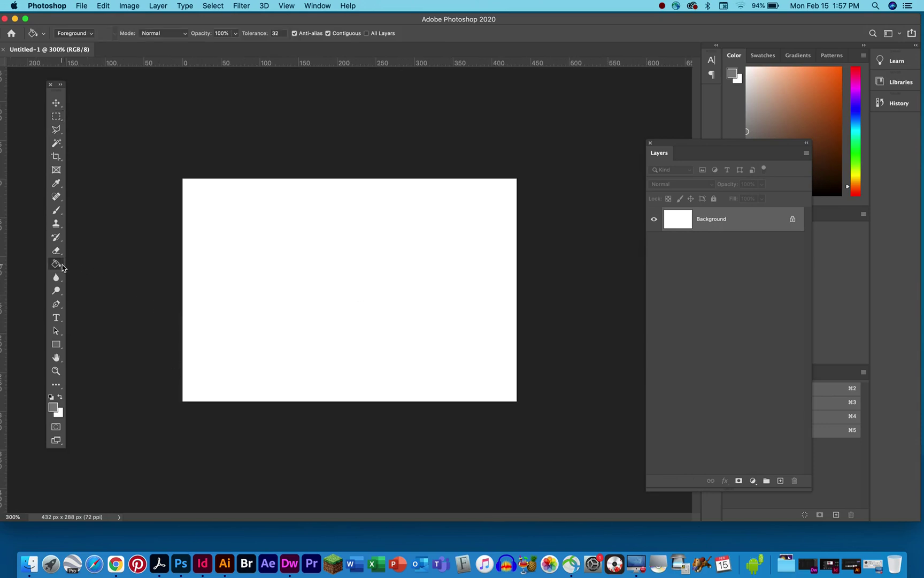
{"action": "left_click", "coordinate": [341, 289]}
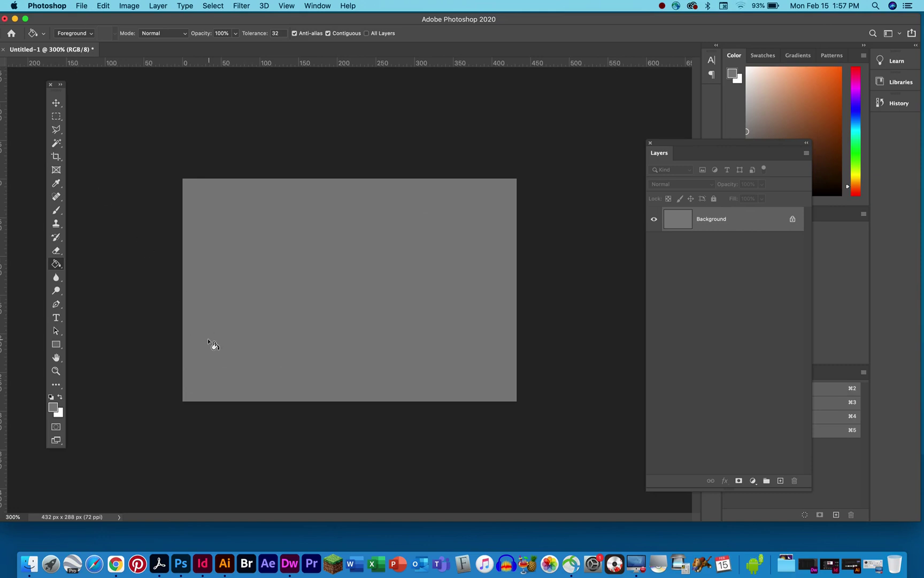
{"action": "left_click", "coordinate": [56, 318]}
Step: Add black (000000) Impact text STATE across the canvas and nudge it slightly lower
{"action": "left_click_drag", "start_coordinate": [204, 332], "coordinate": [494, 239]}
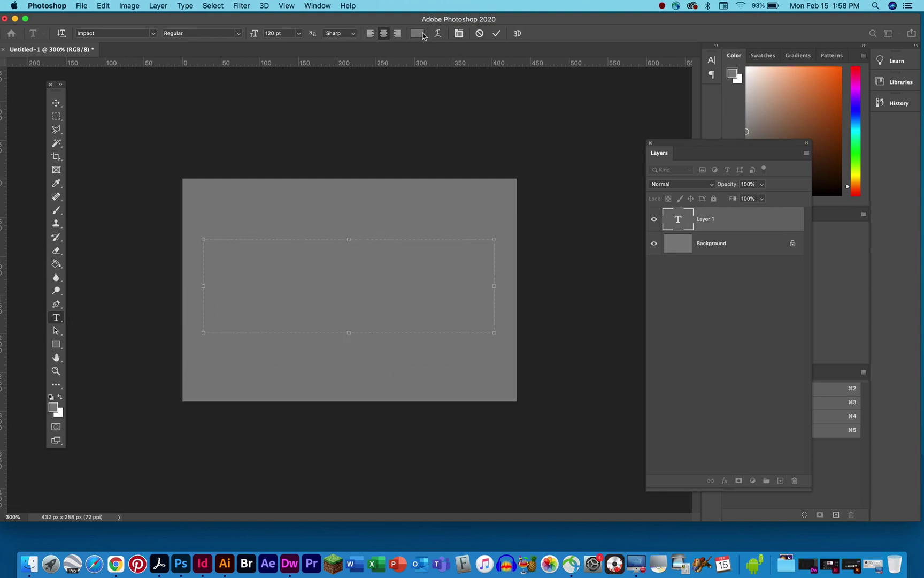
{"action": "left_click", "coordinate": [417, 33]}
{"action": "type", "text": "000000"}
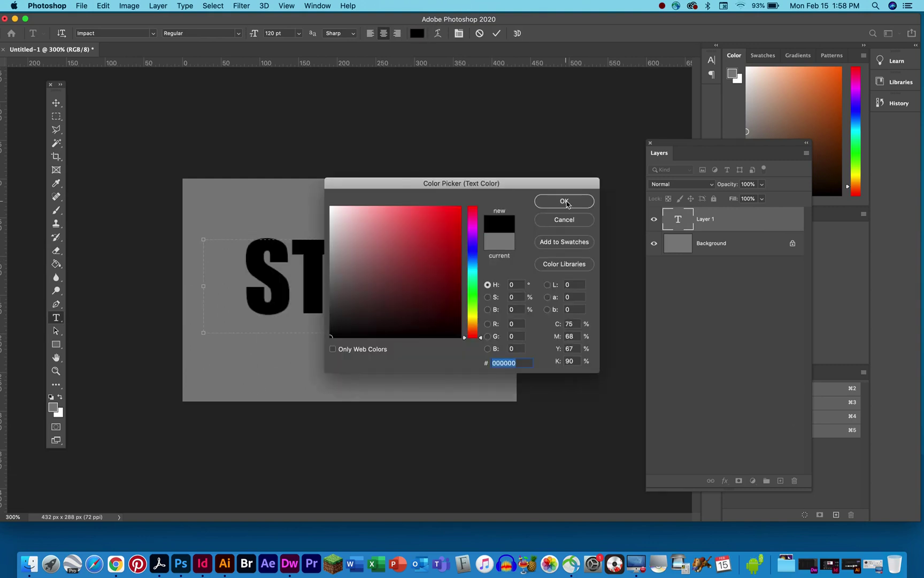
{"action": "left_click", "coordinate": [563, 201]}
{"action": "left_click", "coordinate": [57, 108]}
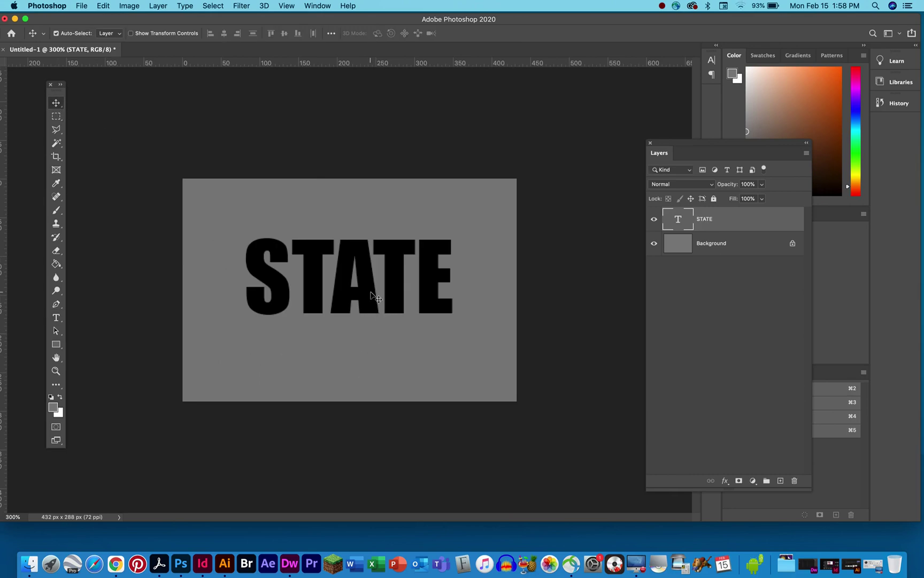
{"action": "left_click_drag", "start_coordinate": [370, 292], "coordinate": [370, 306]}
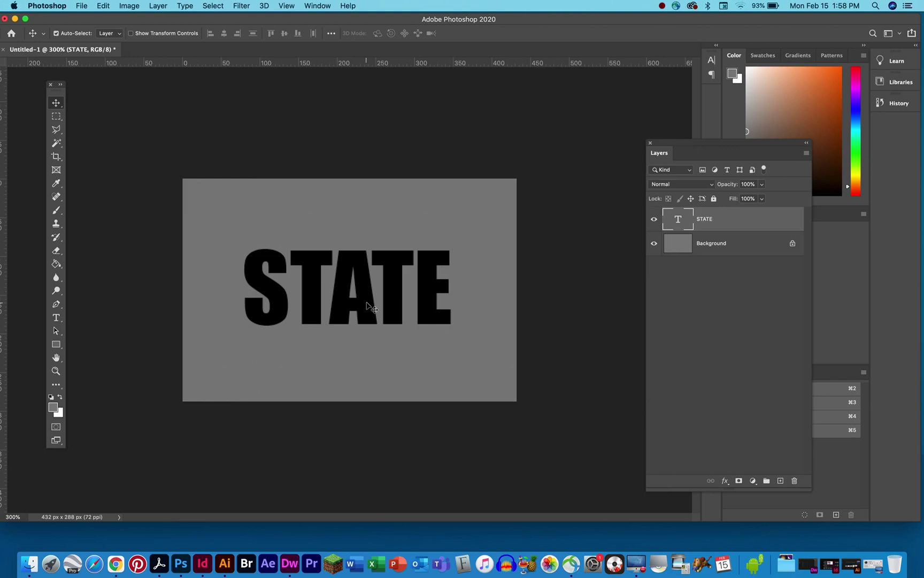
{"action": "key", "text": "super+o"}
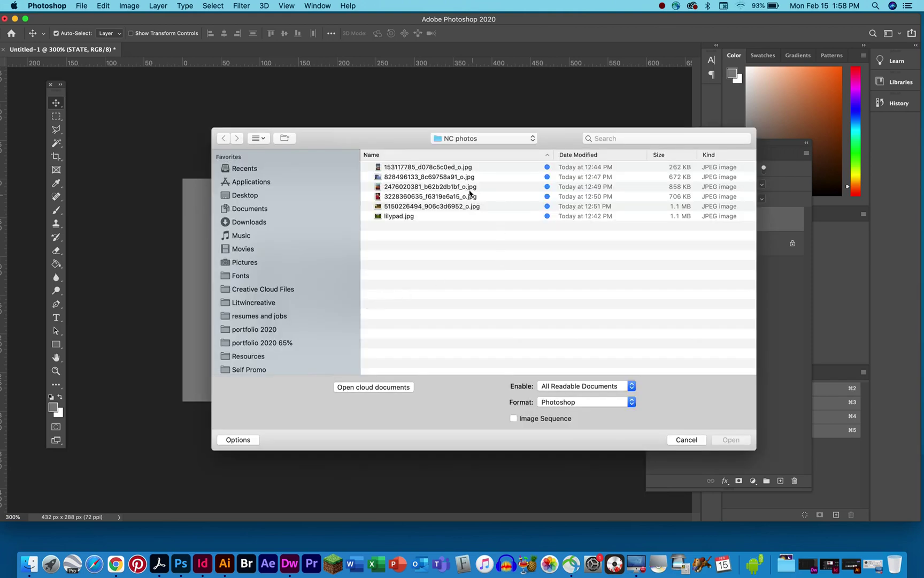
Step: Open the first five photos from the NC photos folder
{"action": "left_click", "coordinate": [445, 167]}
{"action": "left_click", "coordinate": [424, 208], "text": "shift"}
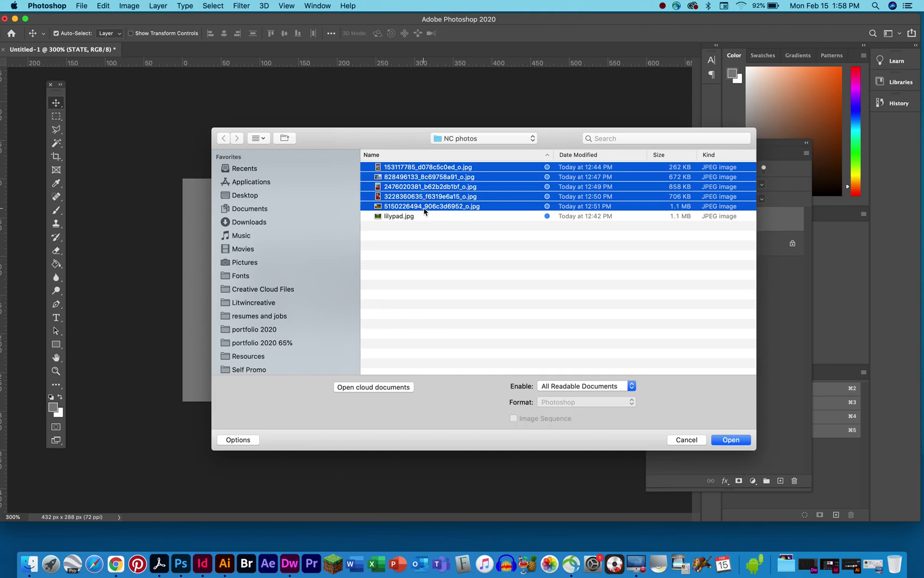
{"action": "key", "text": "Return"}
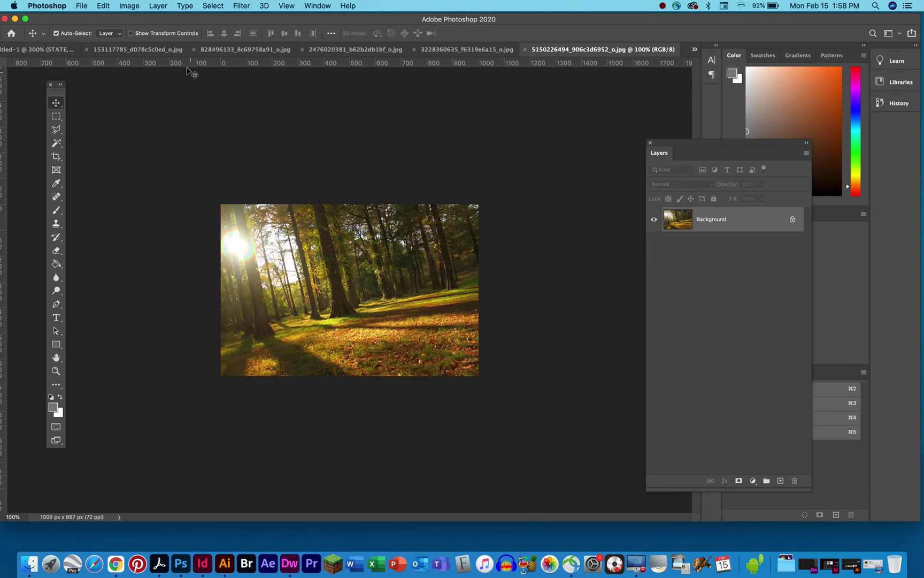
{"action": "left_click", "coordinate": [117, 49]}
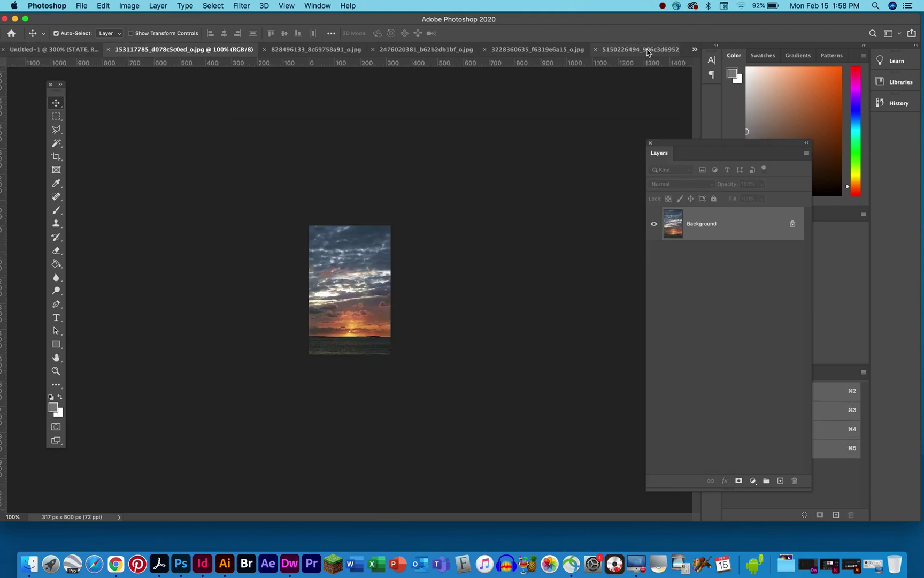
{"action": "left_click", "coordinate": [647, 51]}
{"action": "left_click", "coordinate": [471, 50]}
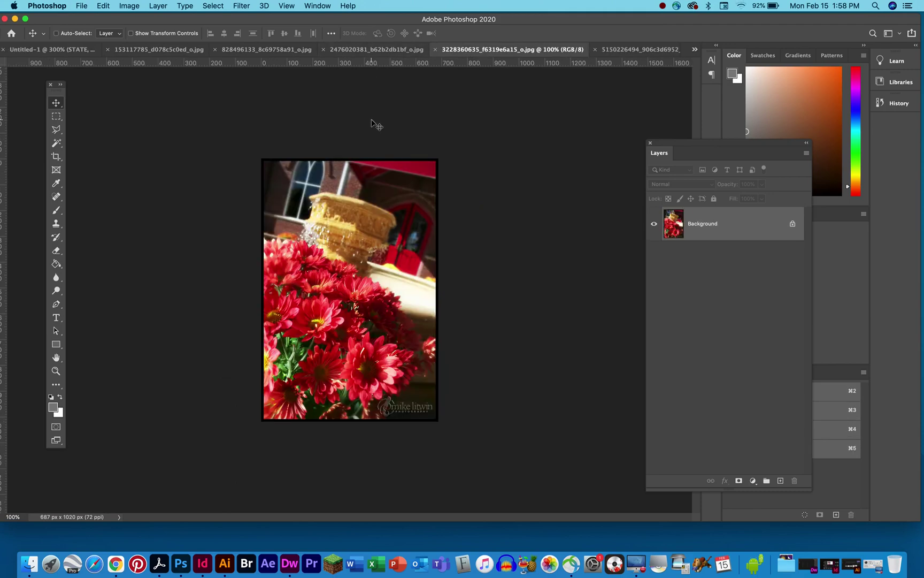
Step: Select all of the red flower photo and copy it
{"action": "key", "text": "super+a"}
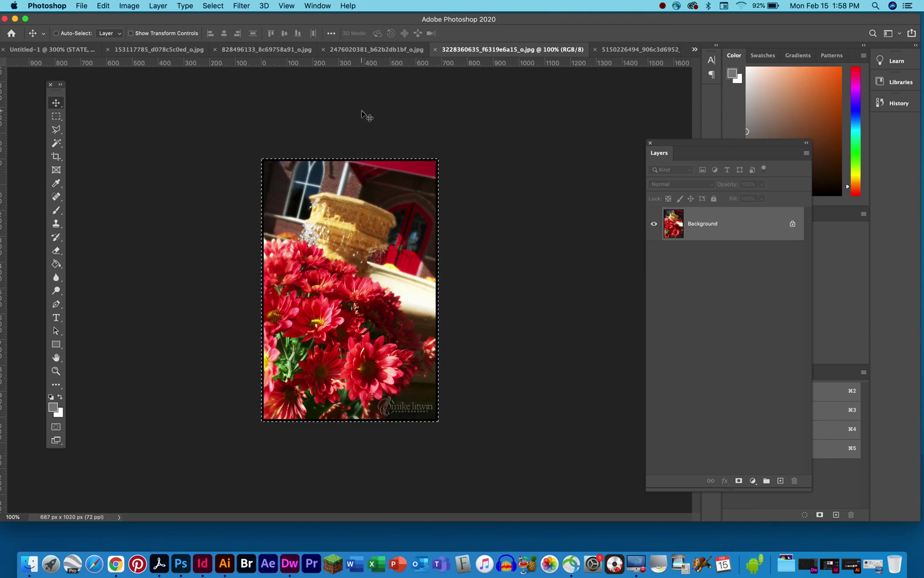
{"action": "key", "text": "cmd+d"}
{"action": "left_click", "coordinate": [128, 6]}
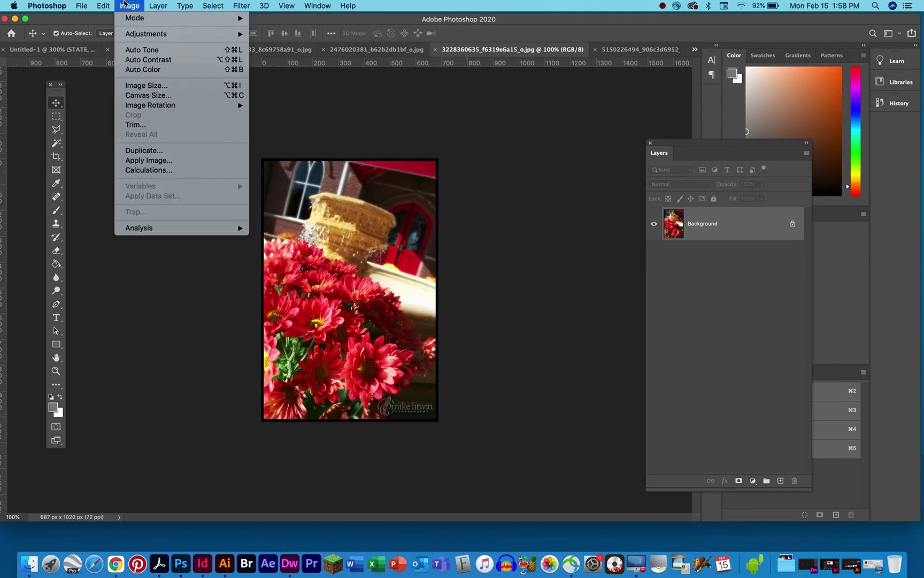
{"action": "mouse_move", "coordinate": [220, 5]}
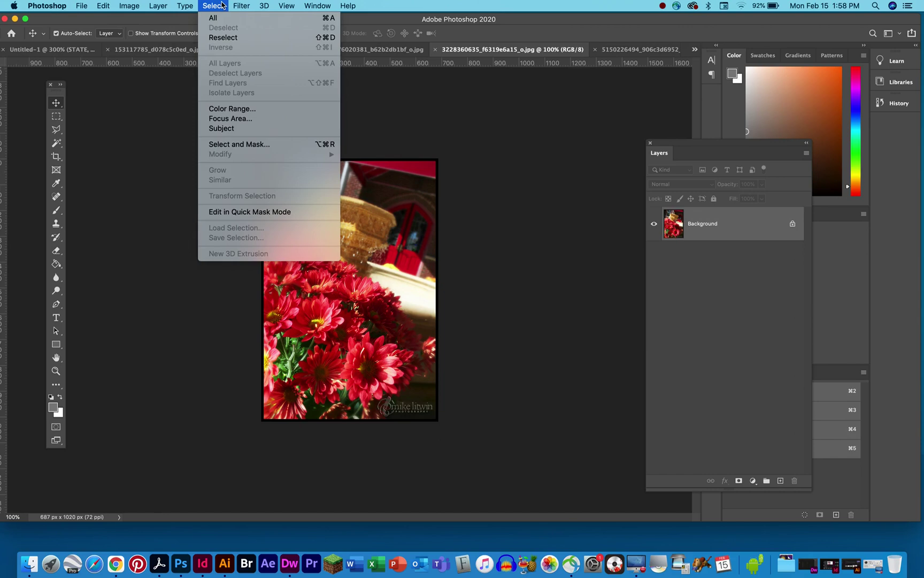
{"action": "left_click", "coordinate": [213, 17]}
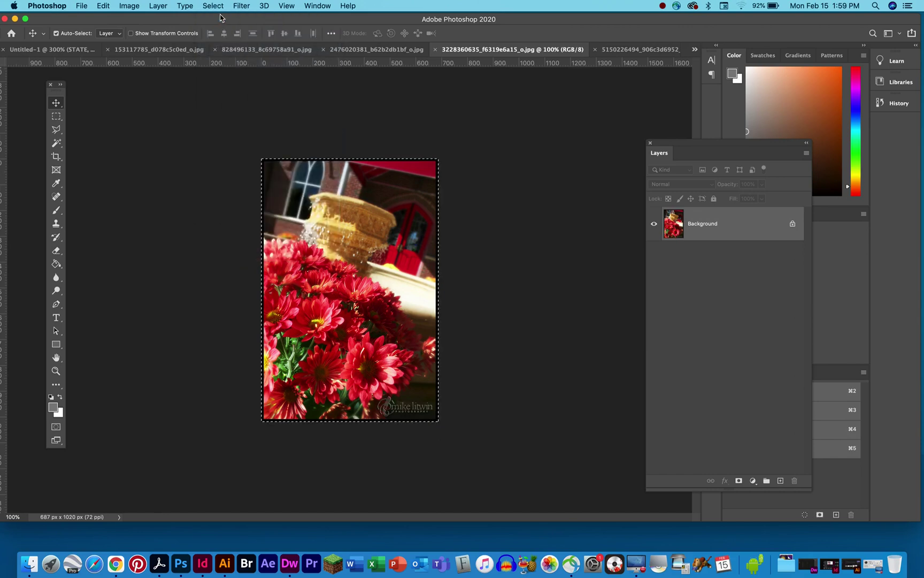
{"action": "left_click", "coordinate": [104, 5]}
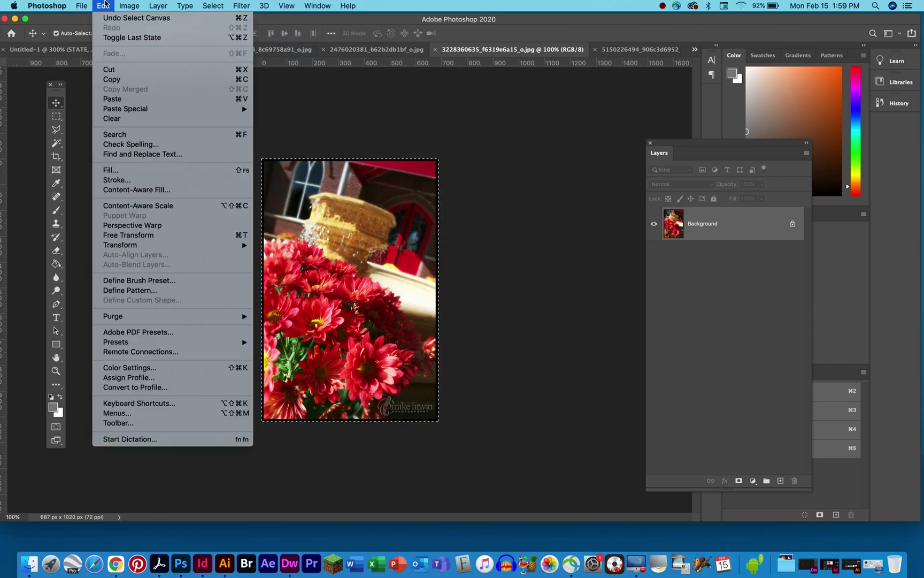
{"action": "left_click", "coordinate": [110, 80]}
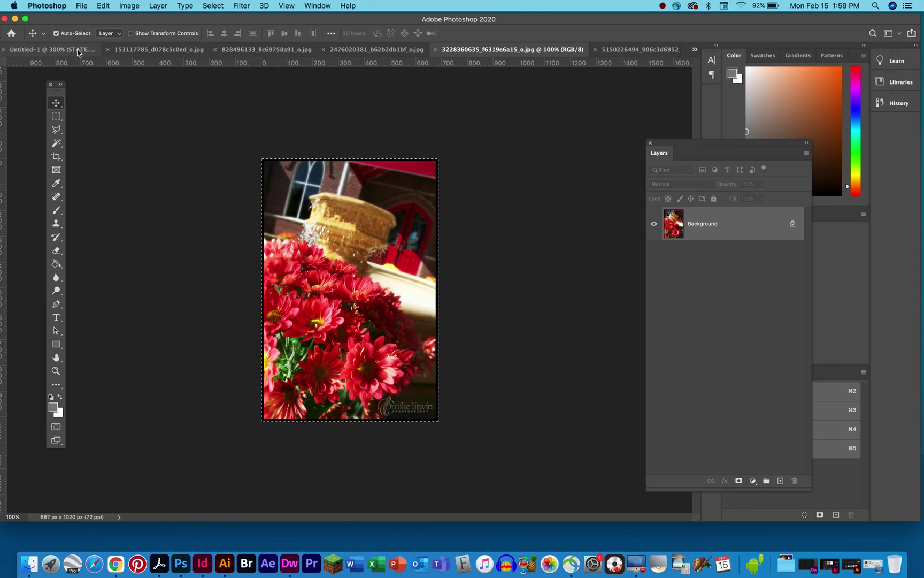
{"action": "left_click", "coordinate": [48, 51]}
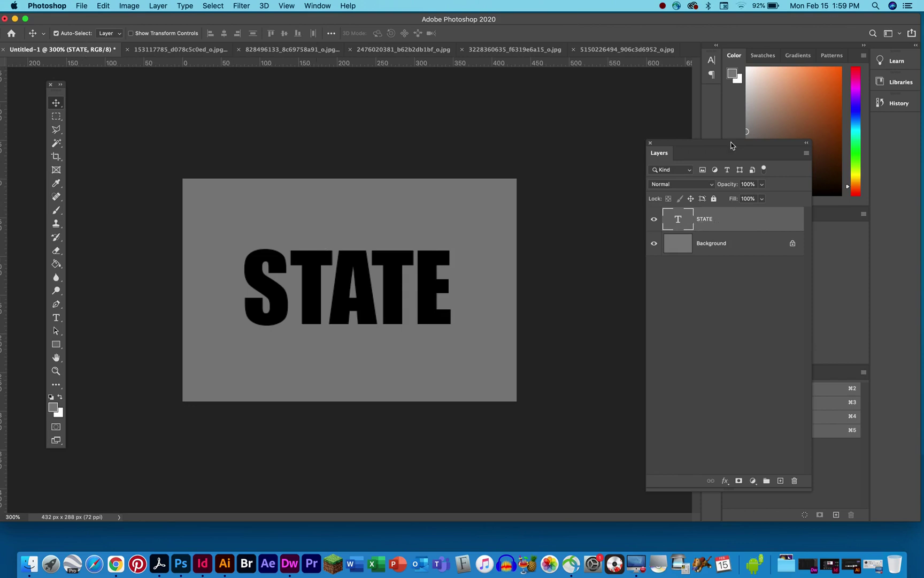
Step: Rearrange the floating Layers panel and confirm it is shown in the Window menu
{"action": "left_click_drag", "start_coordinate": [730, 146], "coordinate": [720, 149]}
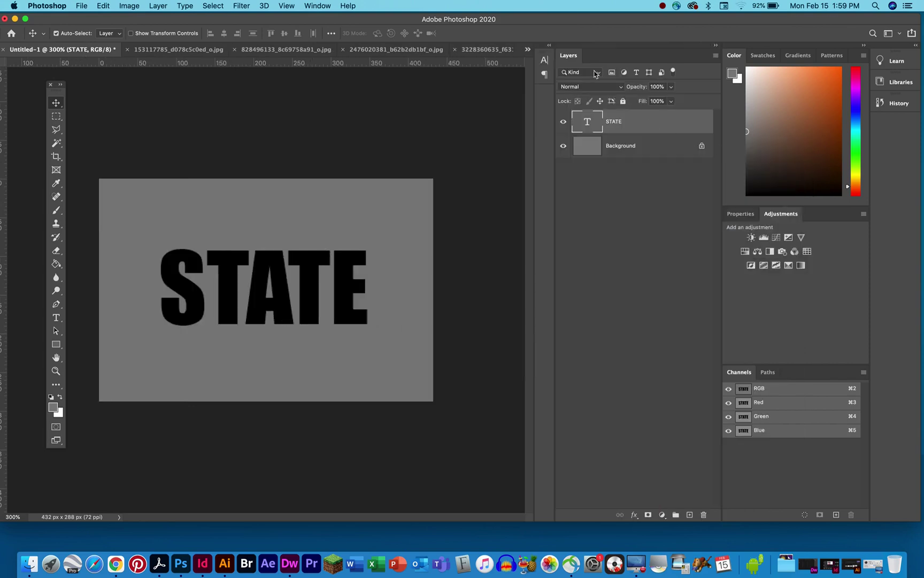
{"action": "left_click_drag", "start_coordinate": [571, 57], "coordinate": [623, 107]}
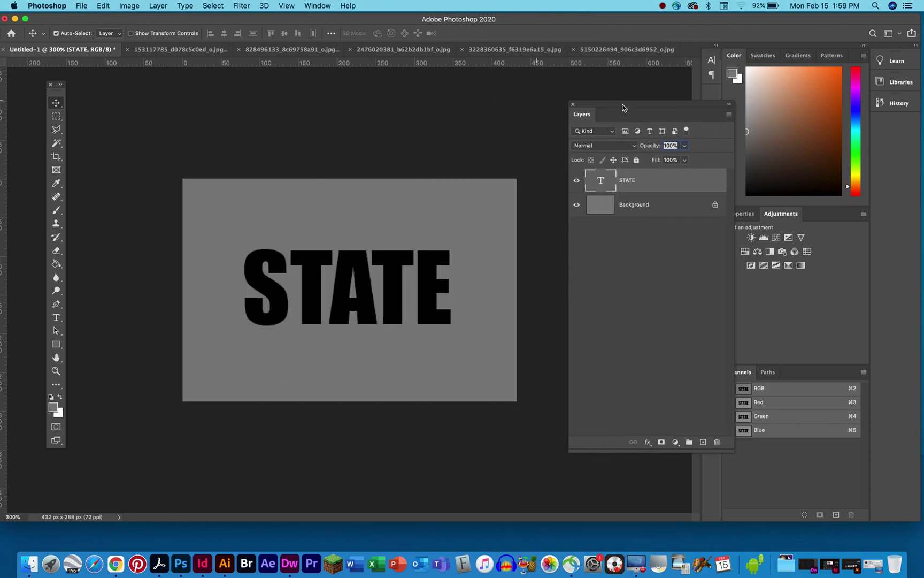
{"action": "left_click", "coordinate": [313, 5]}
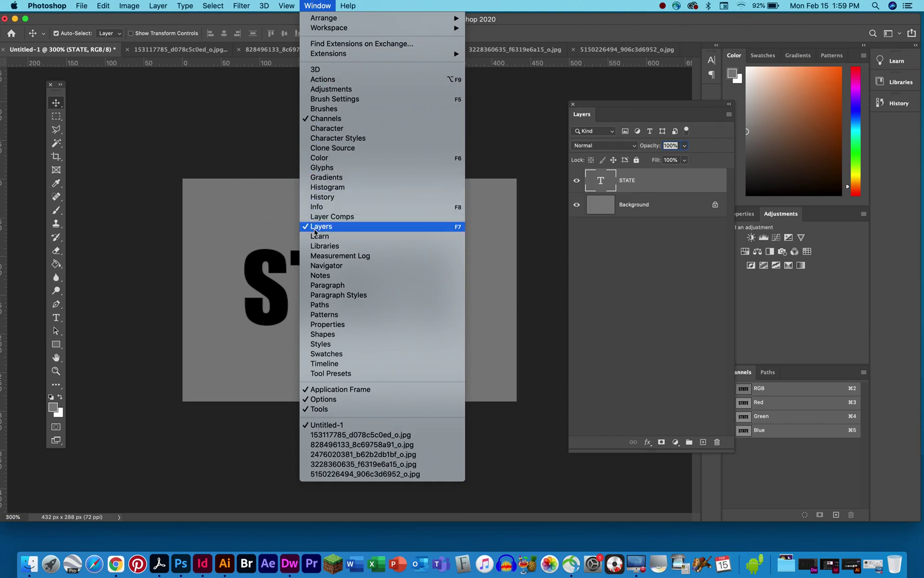
{"action": "left_click", "coordinate": [312, 5]}
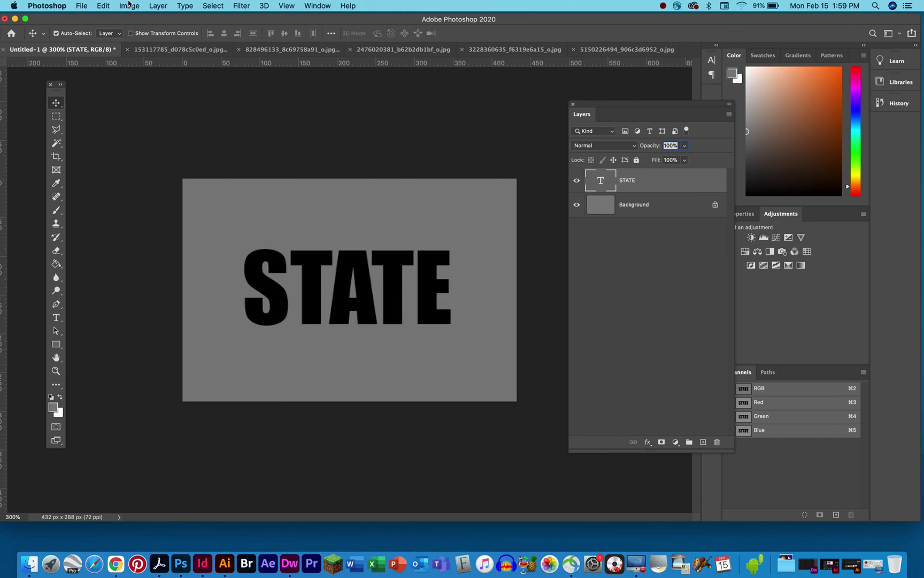
{"action": "left_click", "coordinate": [103, 6]}
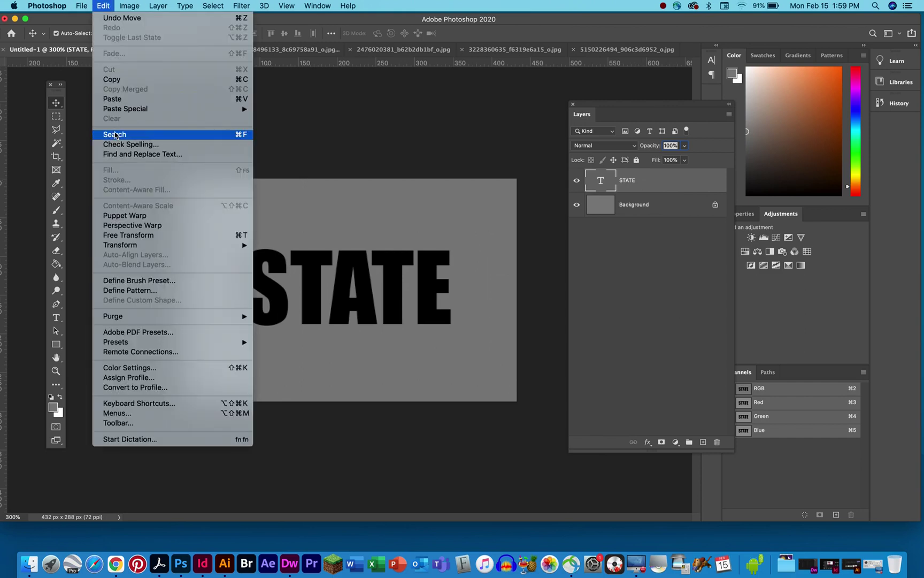
Step: Paste the photo as Layer 1 and clip it to the STATE text layer
{"action": "left_click", "coordinate": [108, 99]}
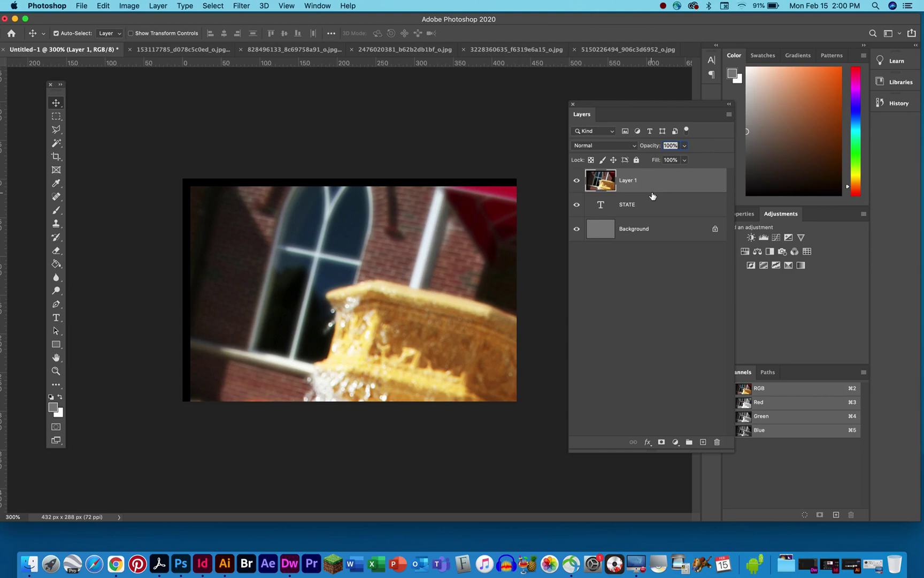
{"action": "left_click_drag", "start_coordinate": [652, 196], "coordinate": [652, 190]}
{"action": "left_click", "coordinate": [652, 189], "text": "alt"}
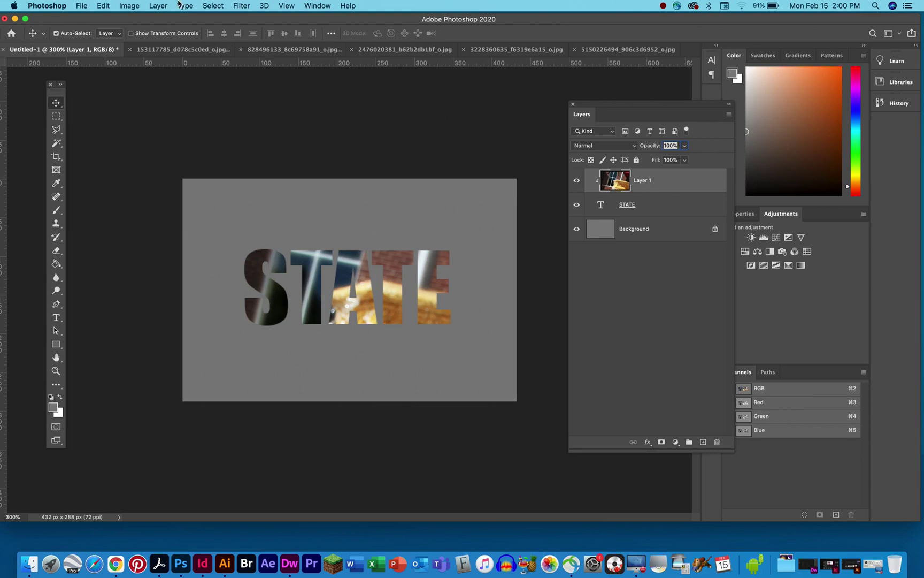
Step: Free-transform the pasted photo down to 11.77% so it fills only the S
{"action": "left_click", "coordinate": [105, 5]}
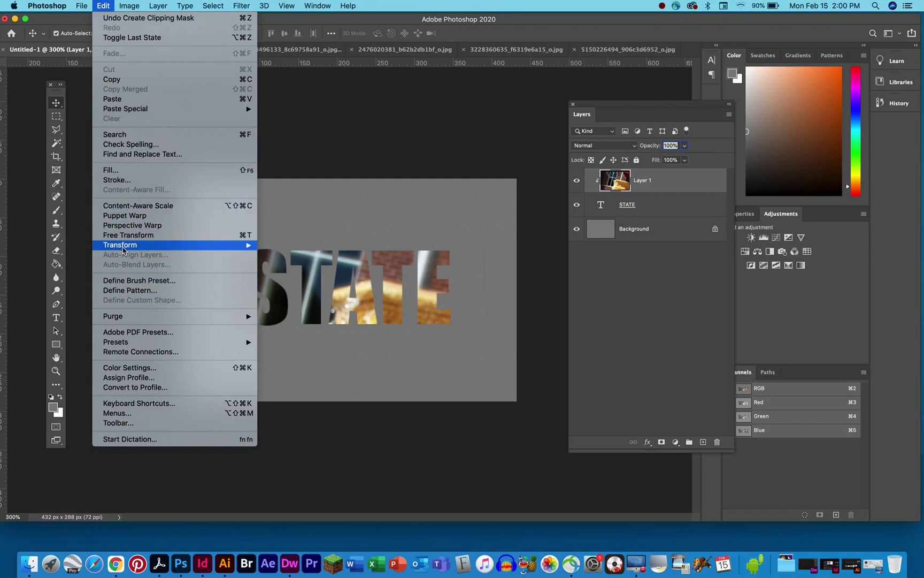
{"action": "left_click", "coordinate": [208, 239]}
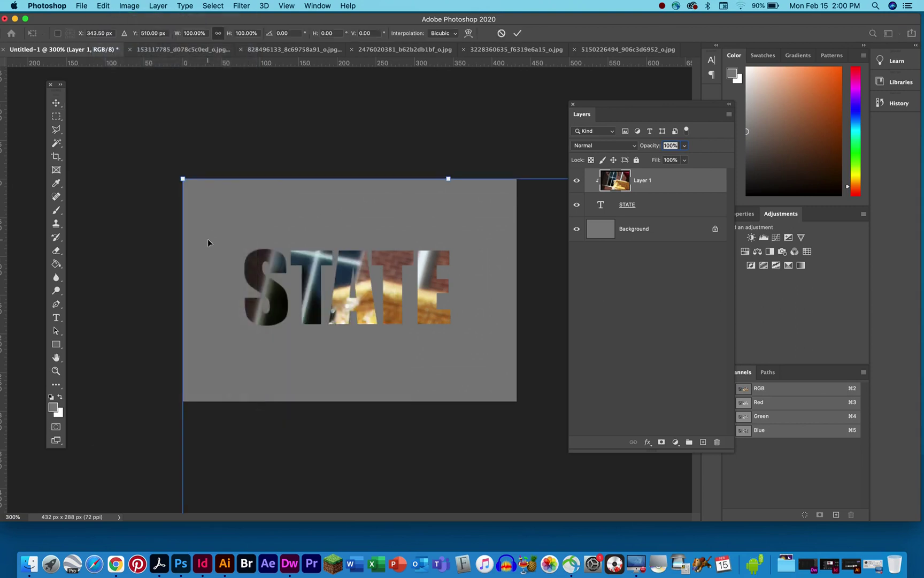
{"action": "left_click_drag", "start_coordinate": [183, 186], "coordinate": [260, 256]}
{"action": "key", "text": "Return"}
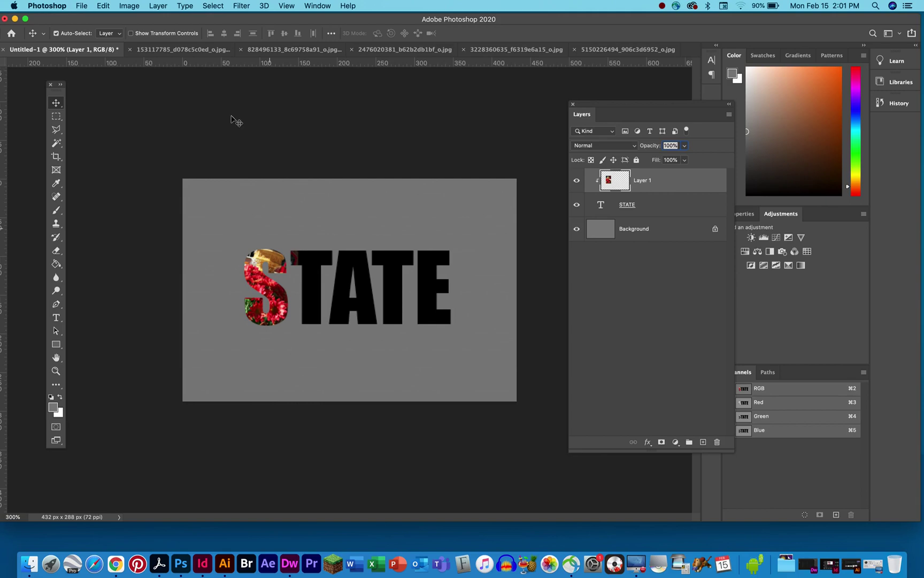
{"action": "left_click", "coordinate": [598, 53]}
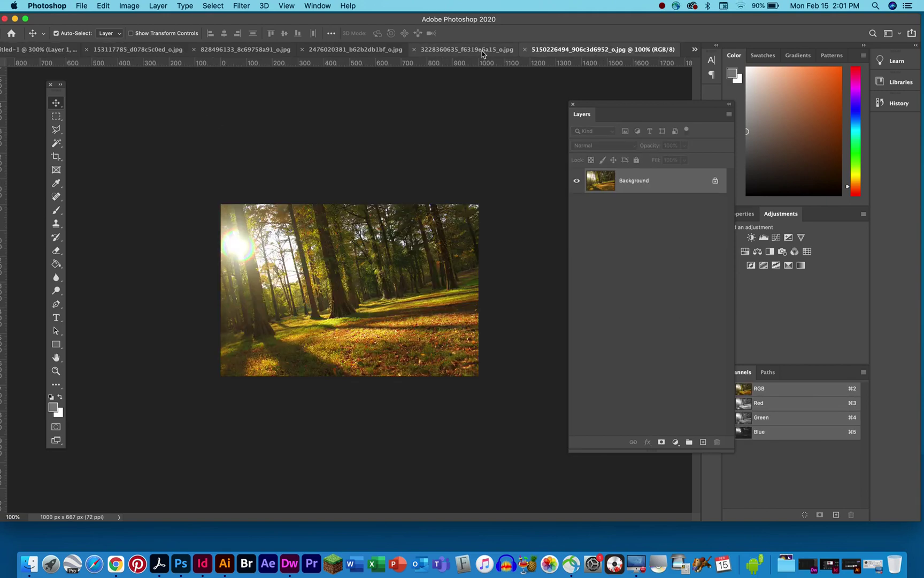
{"action": "left_click", "coordinate": [442, 53]}
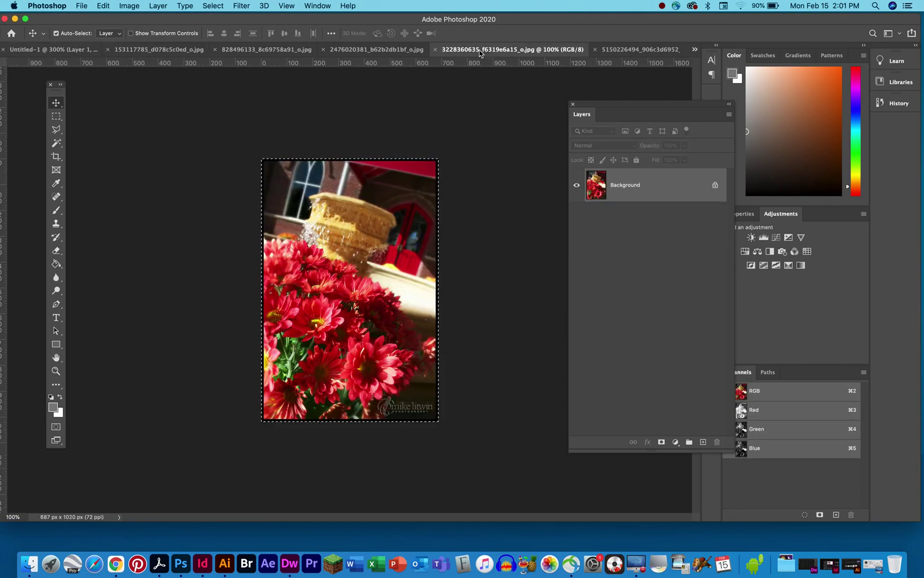
Step: Close the flower photo, then select all of the lighthouse photo and copy it
{"action": "left_click", "coordinate": [435, 49]}
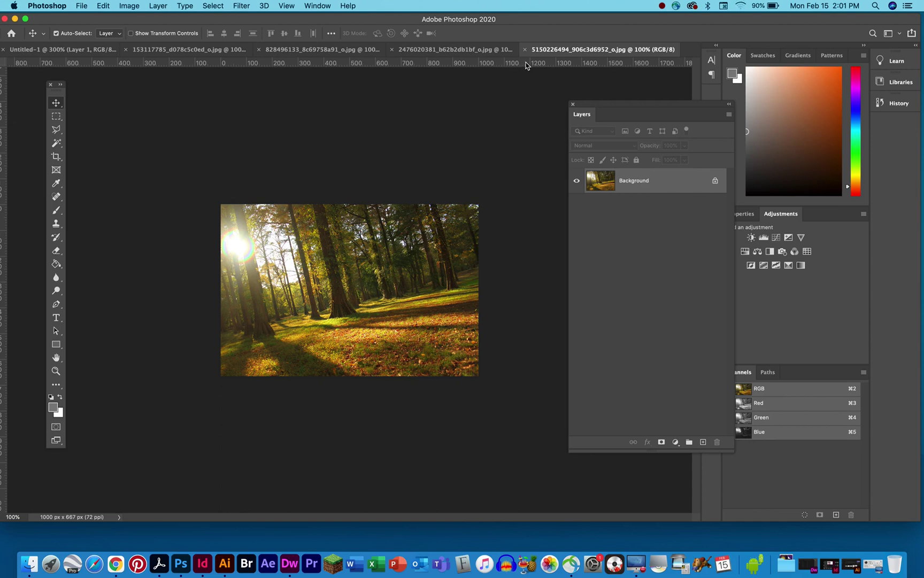
{"action": "left_click", "coordinate": [317, 52]}
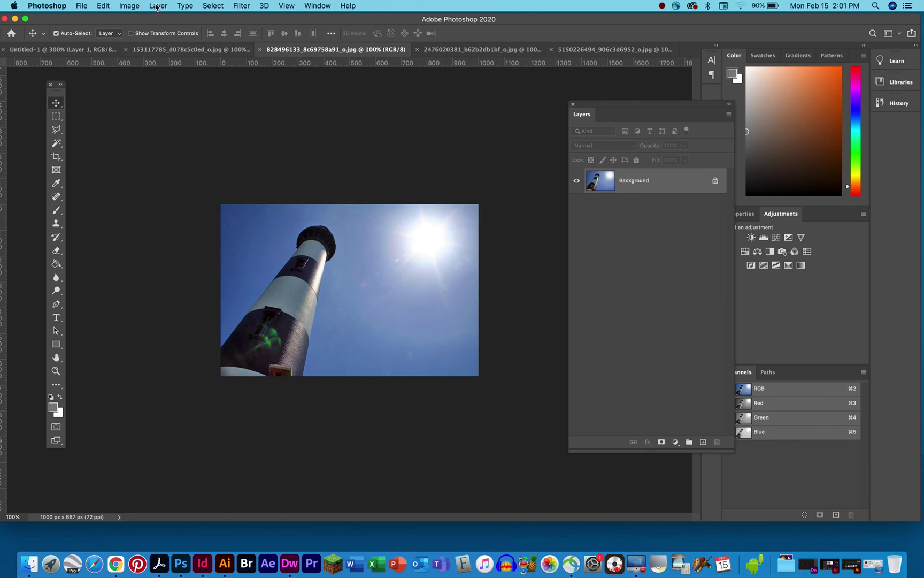
{"action": "left_click", "coordinate": [203, 7]}
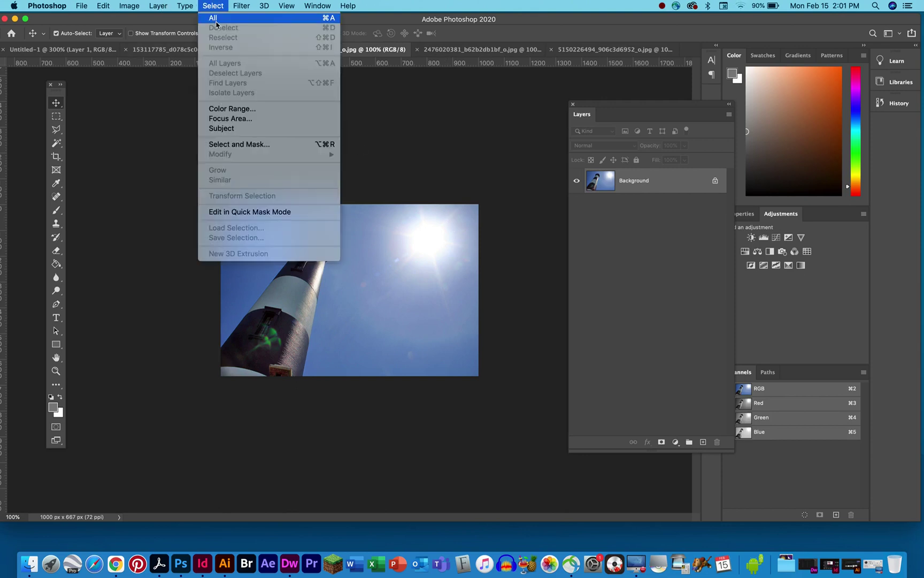
{"action": "left_click", "coordinate": [214, 17]}
{"action": "left_click", "coordinate": [103, 6]}
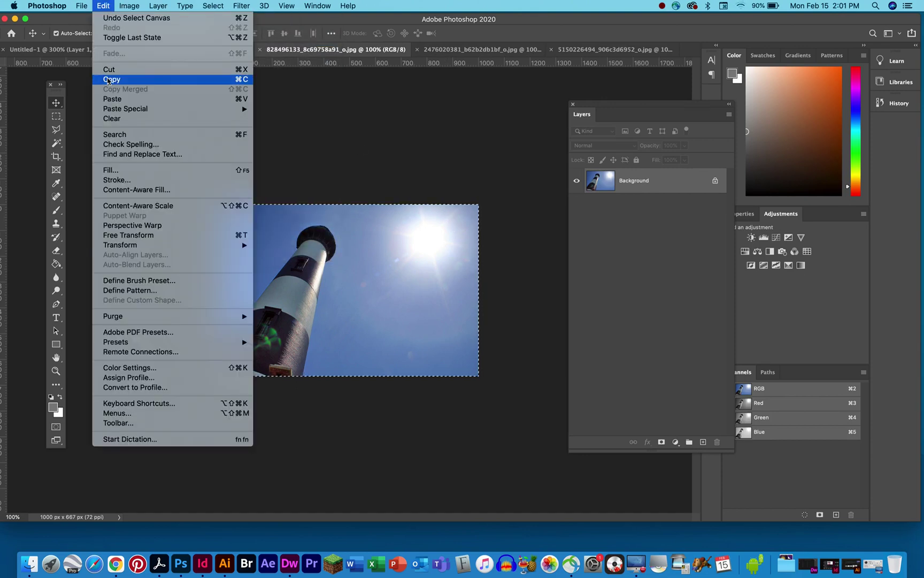
{"action": "left_click", "coordinate": [108, 80]}
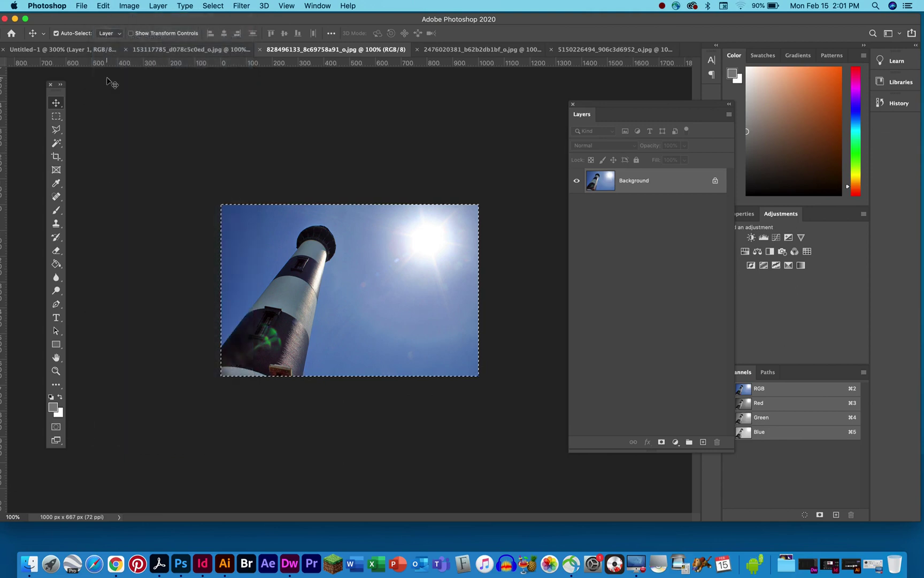
{"action": "left_click", "coordinate": [80, 49]}
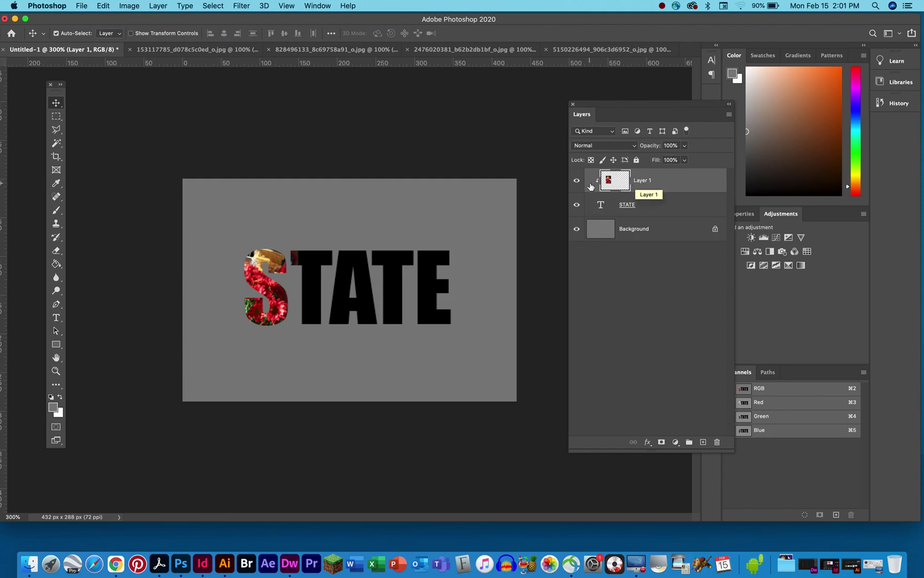
Step: Paste the lighthouse photo as Layer 2 and clip it to the layer below
{"action": "left_click", "coordinate": [104, 5]}
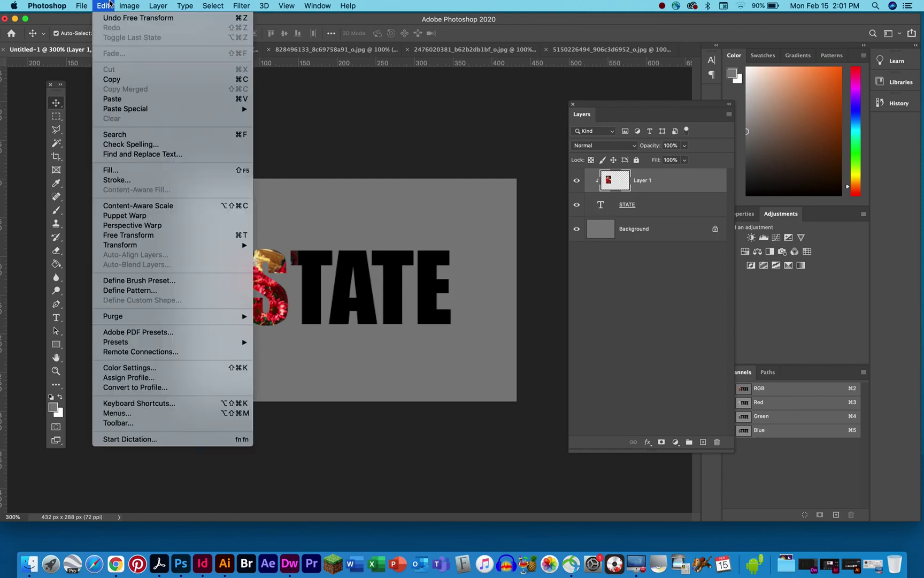
{"action": "left_click", "coordinate": [121, 100]}
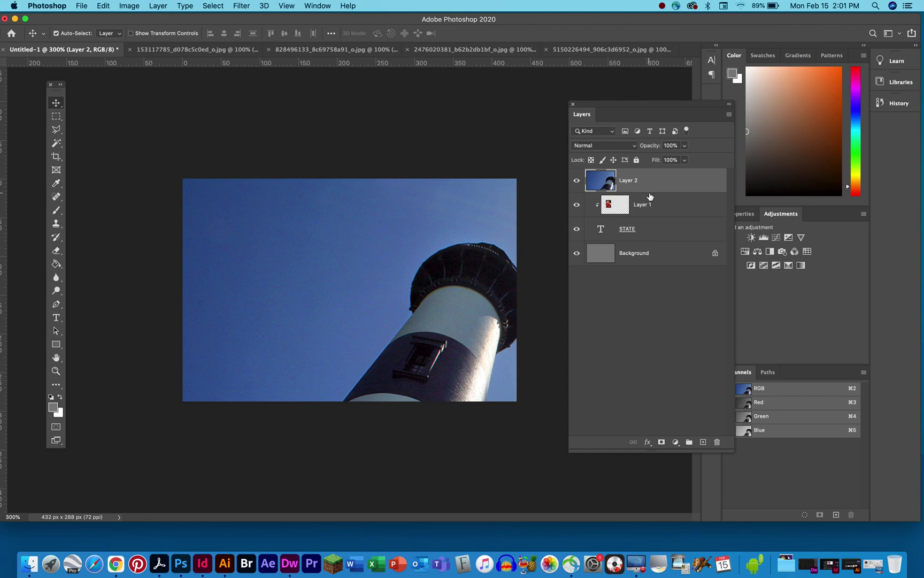
{"action": "left_click", "coordinate": [650, 190], "text": "alt"}
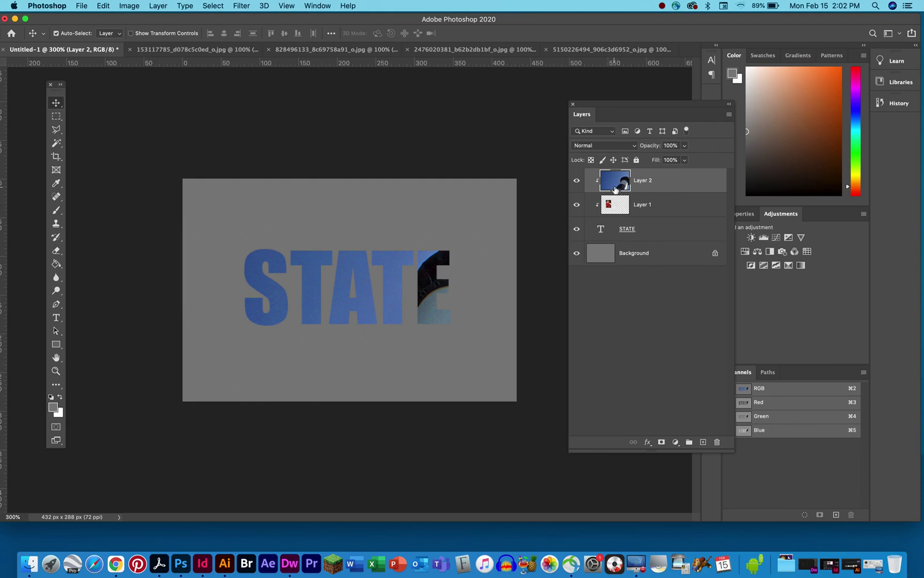
{"action": "left_click", "coordinate": [138, 5]}
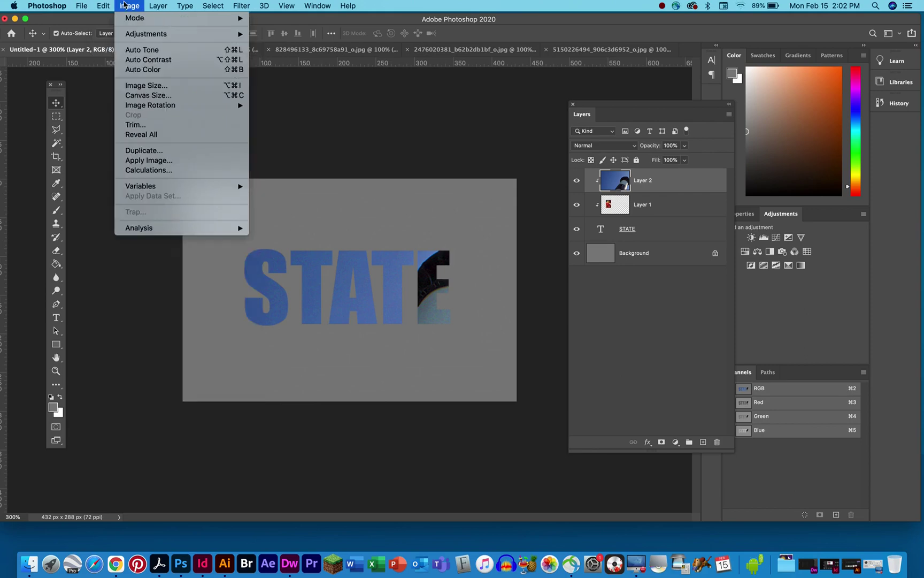
Step: Free-transform the lighthouse photo so it covers the first T and the A
{"action": "mouse_move", "coordinate": [103, 5]}
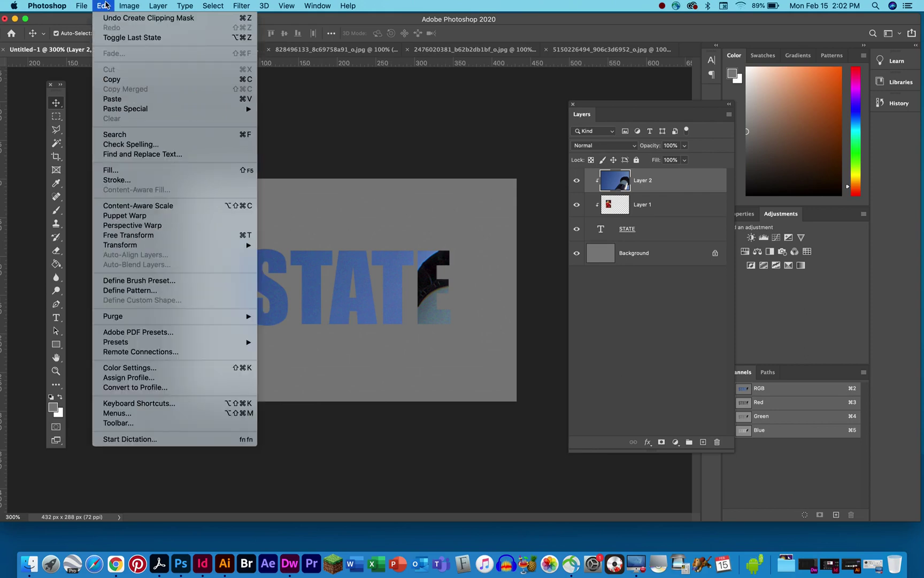
{"action": "left_click", "coordinate": [122, 238]}
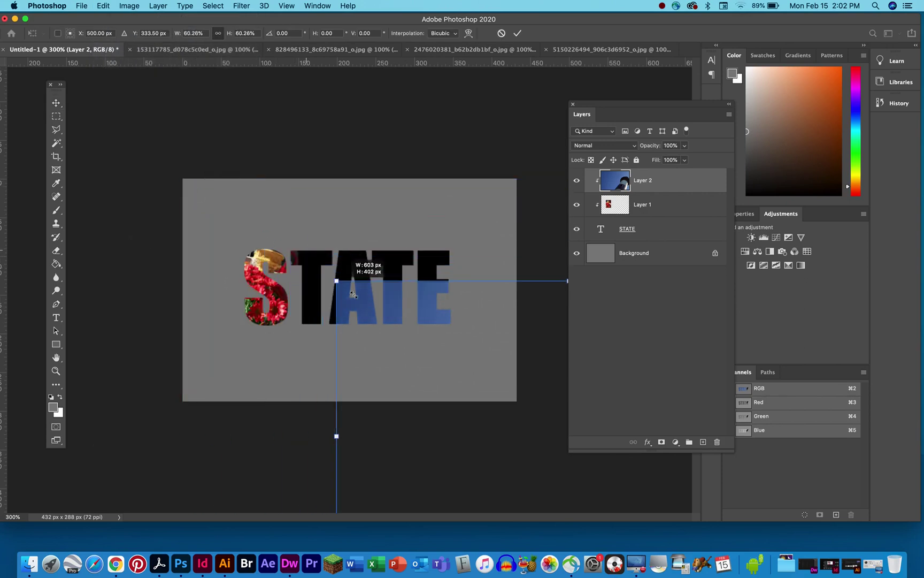
{"action": "left_click_drag", "start_coordinate": [353, 294], "coordinate": [216, 224]}
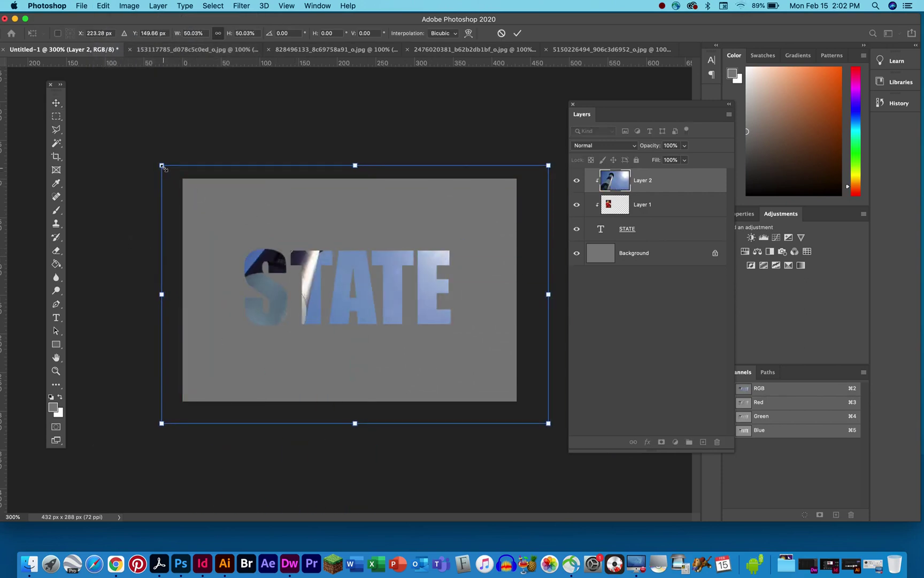
{"action": "left_click_drag", "start_coordinate": [162, 166], "coordinate": [271, 241]}
{"action": "left_click_drag", "start_coordinate": [318, 281], "coordinate": [311, 274]}
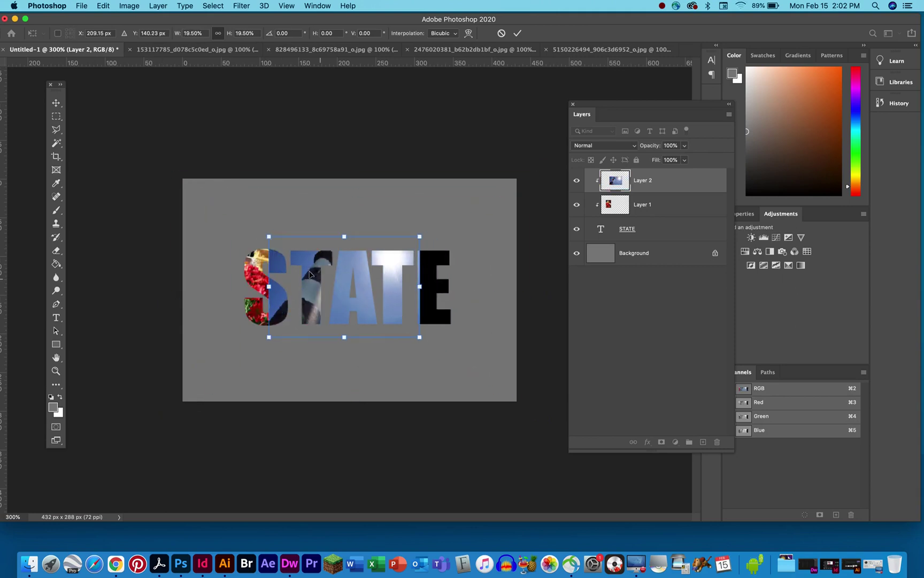
{"action": "left_click_drag", "start_coordinate": [269, 236], "coordinate": [303, 254]}
{"action": "key", "text": "Return"}
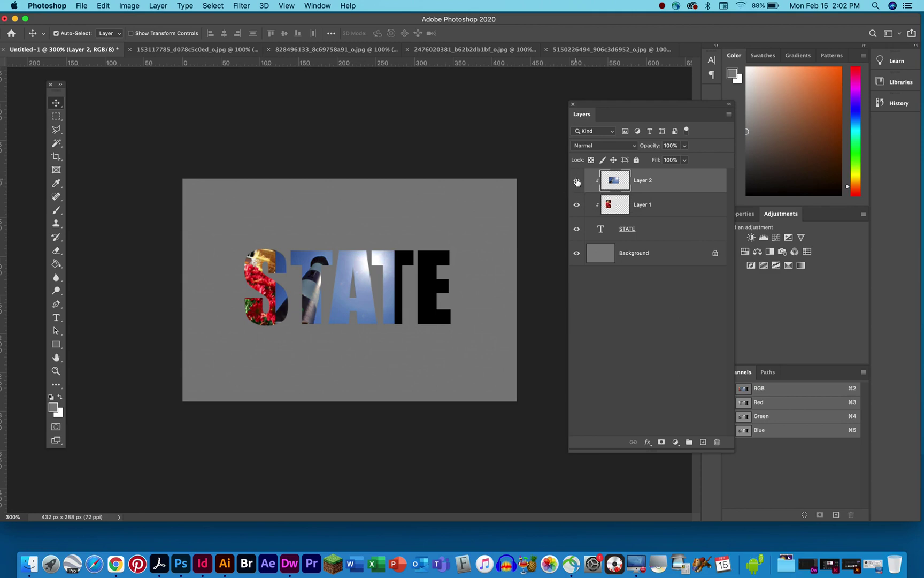
Step: Hide the lighthouse Layer 2 and add a white layer mask to the flower Layer 1
{"action": "left_click", "coordinate": [576, 181]}
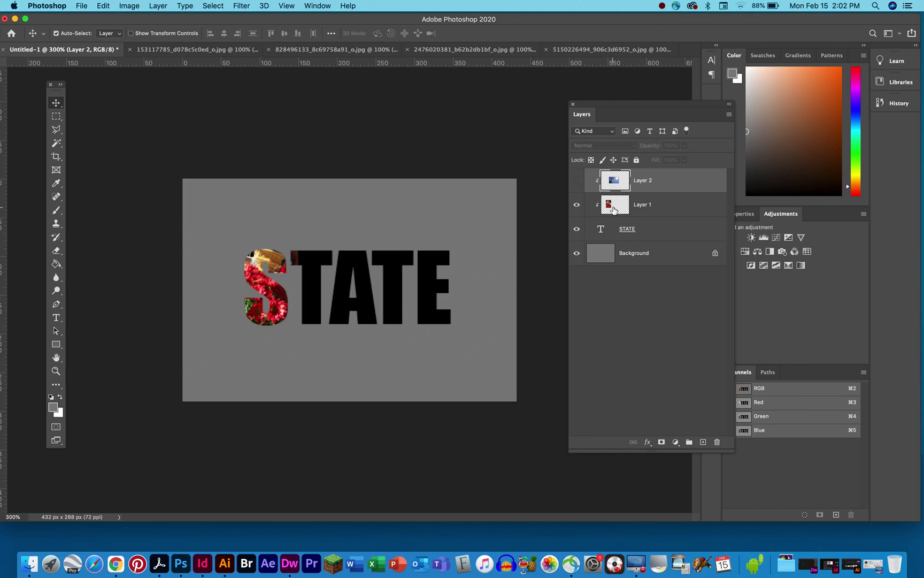
{"action": "left_click", "coordinate": [613, 208]}
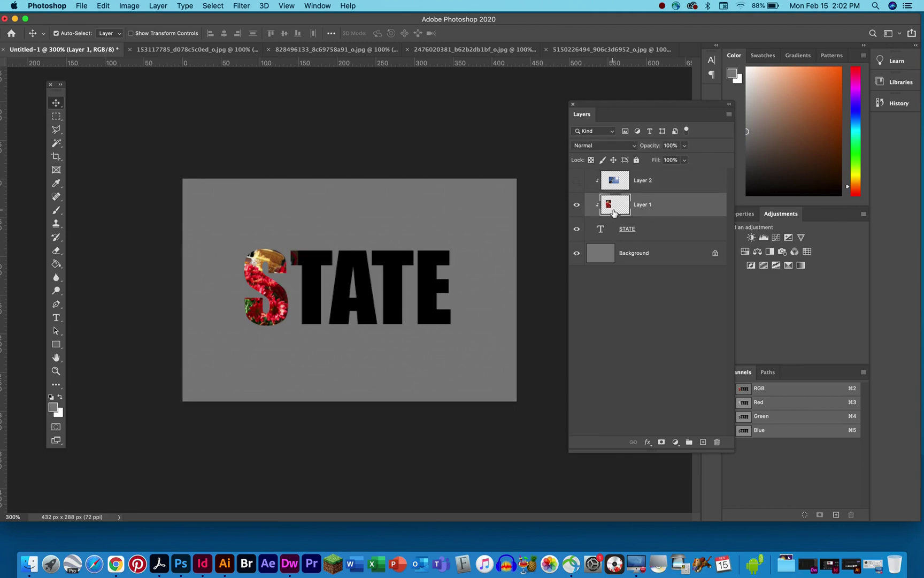
{"action": "left_click", "coordinate": [661, 442]}
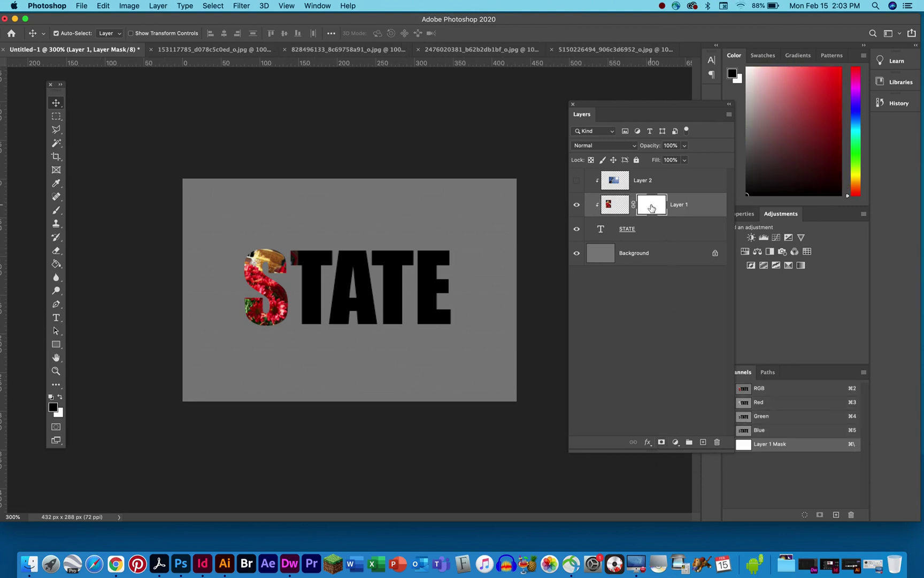
{"action": "left_click", "coordinate": [612, 207]}
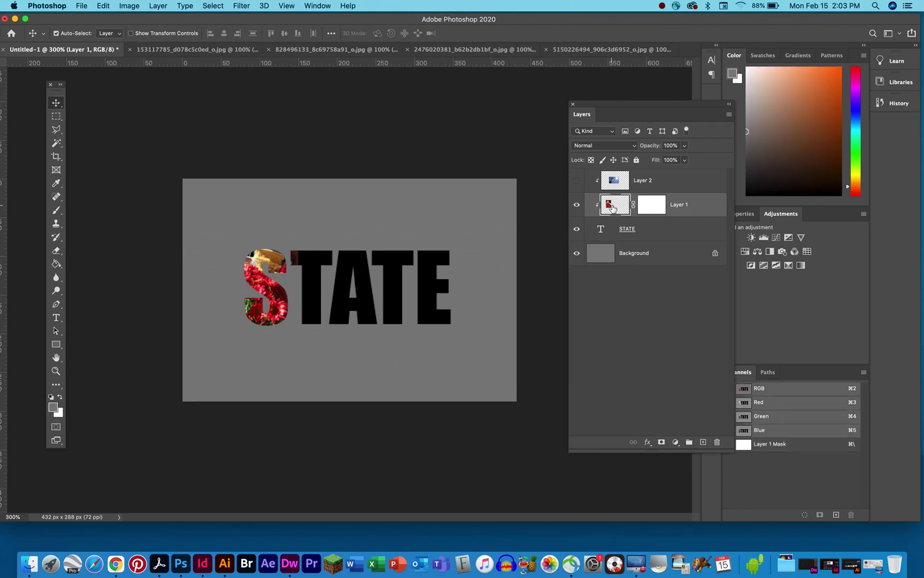
{"action": "left_click", "coordinate": [658, 209]}
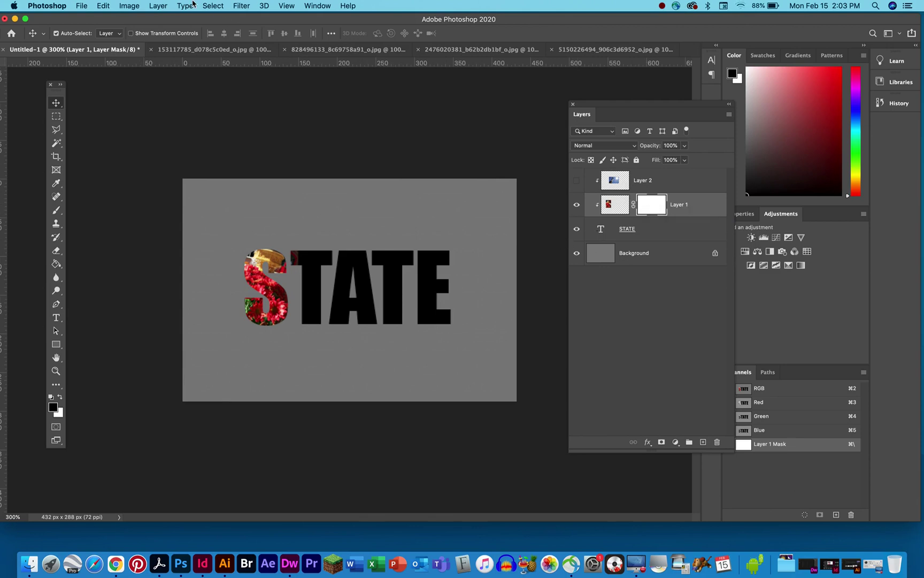
Step: Select the whole canvas, fill Layer 1's mask with black, then deselect
{"action": "left_click", "coordinate": [213, 5]}
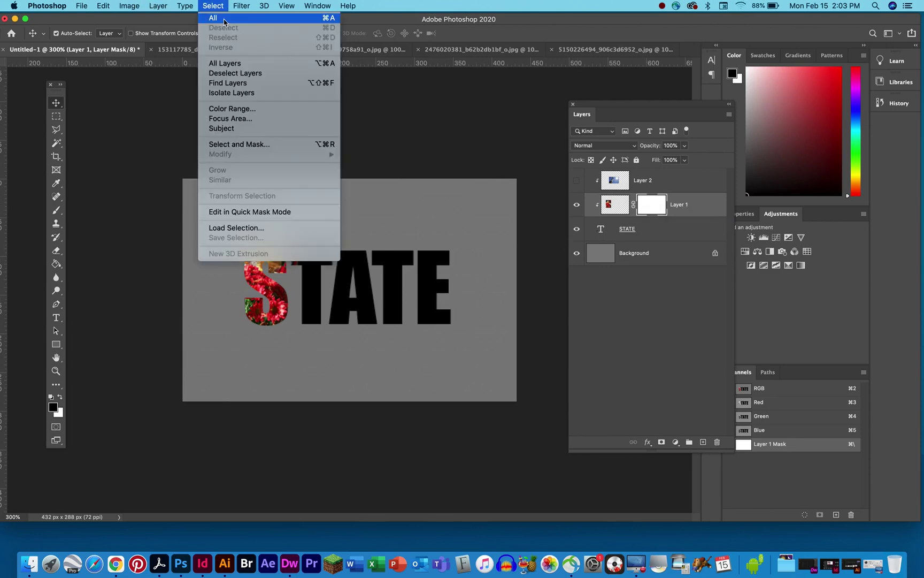
{"action": "left_click", "coordinate": [224, 20]}
{"action": "key", "text": "x"}
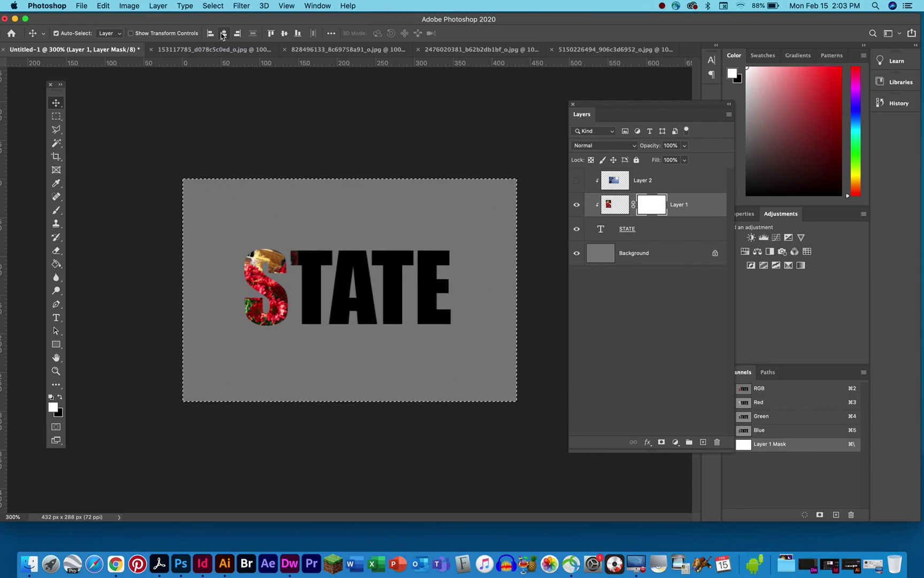
{"action": "key", "text": "BackSpace"}
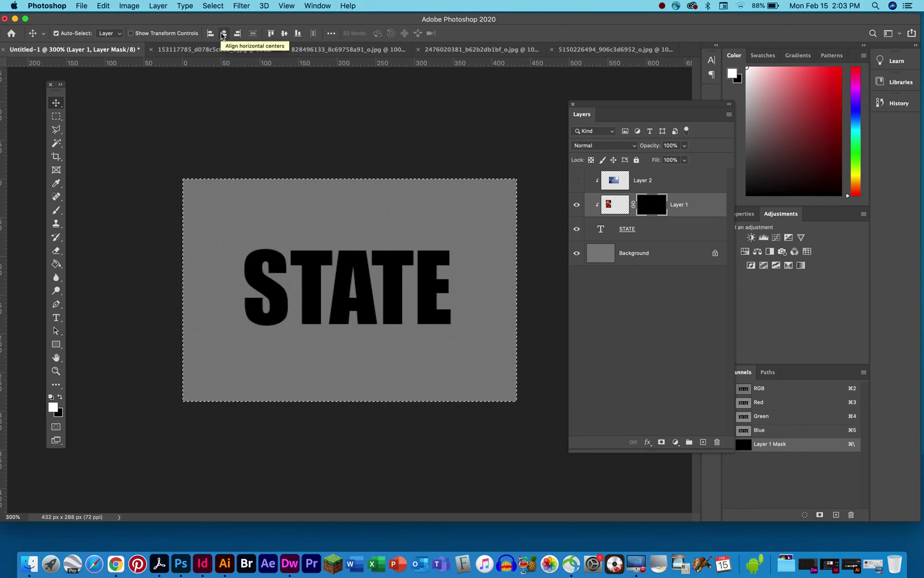
{"action": "key", "text": "super+d"}
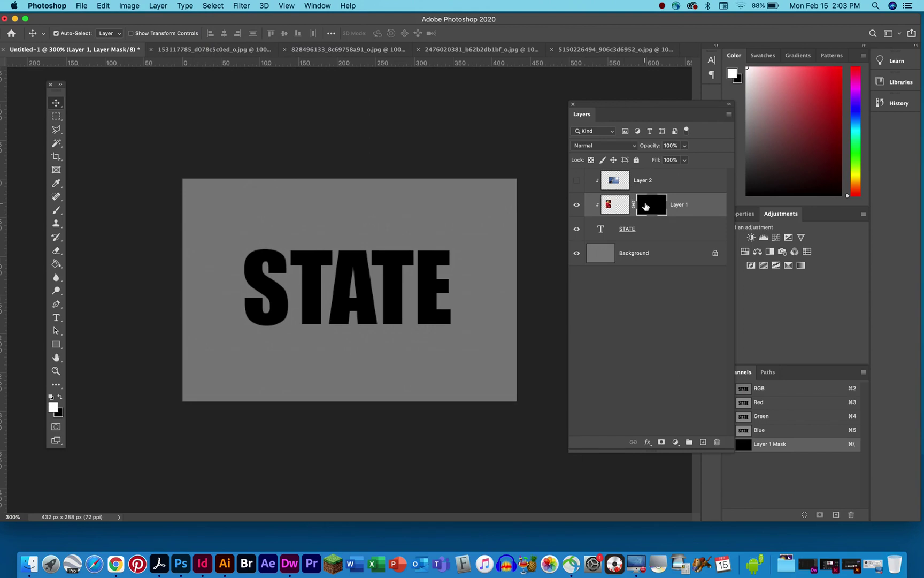
{"action": "left_click", "coordinate": [56, 210]}
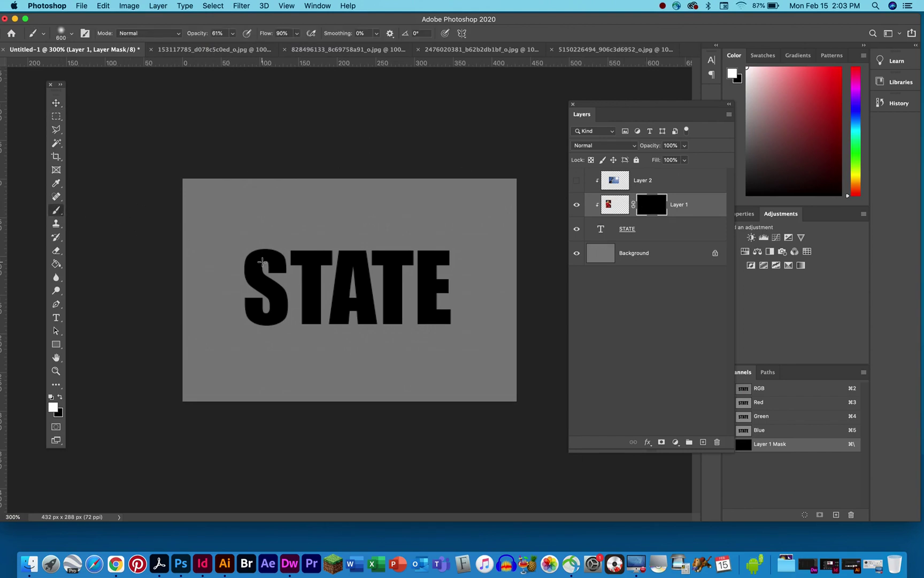
Step: Set the brush to 31 px with 100% hardness and a white foreground colour
{"action": "key", "text": "bracketleft"}
{"action": "key", "text": "bracketleft"}
{"action": "right_click", "coordinate": [265, 259]}
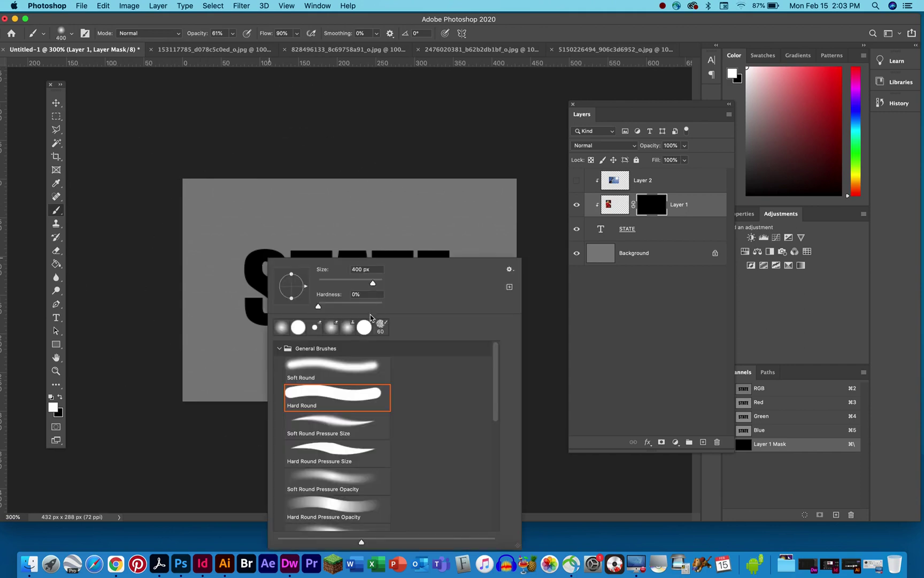
{"action": "left_click_drag", "start_coordinate": [344, 308], "coordinate": [446, 318]}
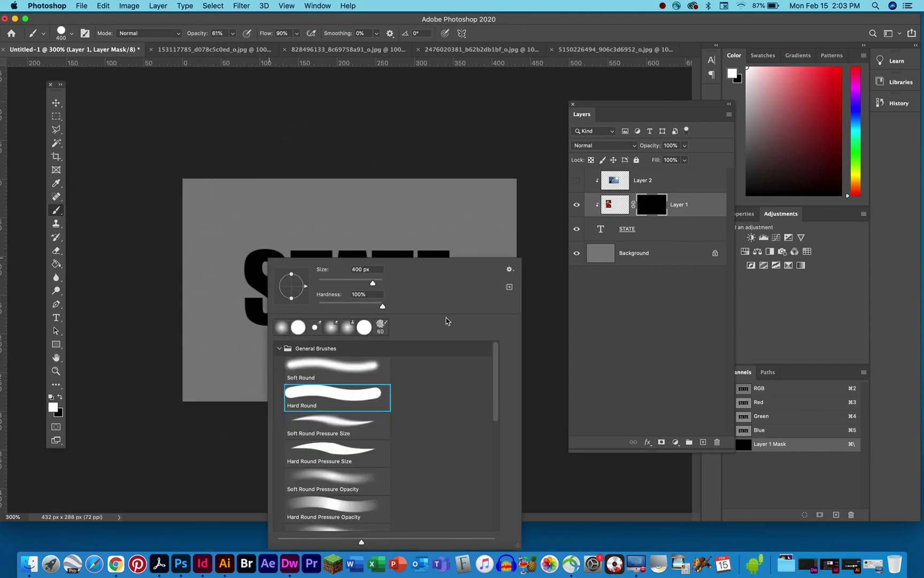
{"action": "left_click", "coordinate": [328, 282]}
{"action": "left_click", "coordinate": [53, 407]}
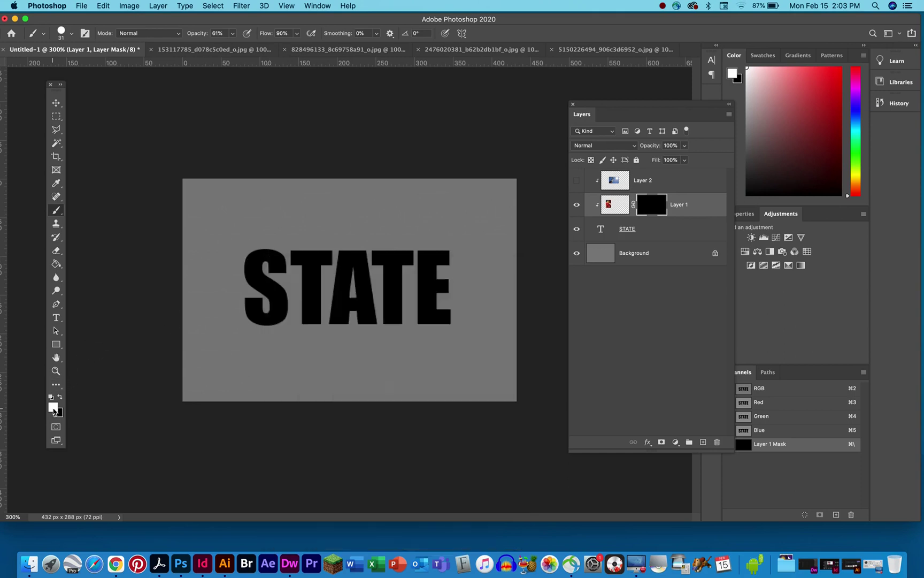
{"action": "left_click", "coordinate": [53, 407]}
{"action": "left_click", "coordinate": [557, 210]}
Step: Raise brush opacity to 100% and paint white over the S on Layer 1's mask
{"action": "mouse_move", "coordinate": [265, 264]}
{"action": "left_mouse_down"}
{"action": "mouse_move", "coordinate": [258, 256]}
{"action": "mouse_move", "coordinate": [275, 250]}
{"action": "mouse_move", "coordinate": [254, 276]}
{"action": "mouse_move", "coordinate": [275, 300]}
{"action": "mouse_move", "coordinate": [255, 316]}
{"action": "left_mouse_up"}
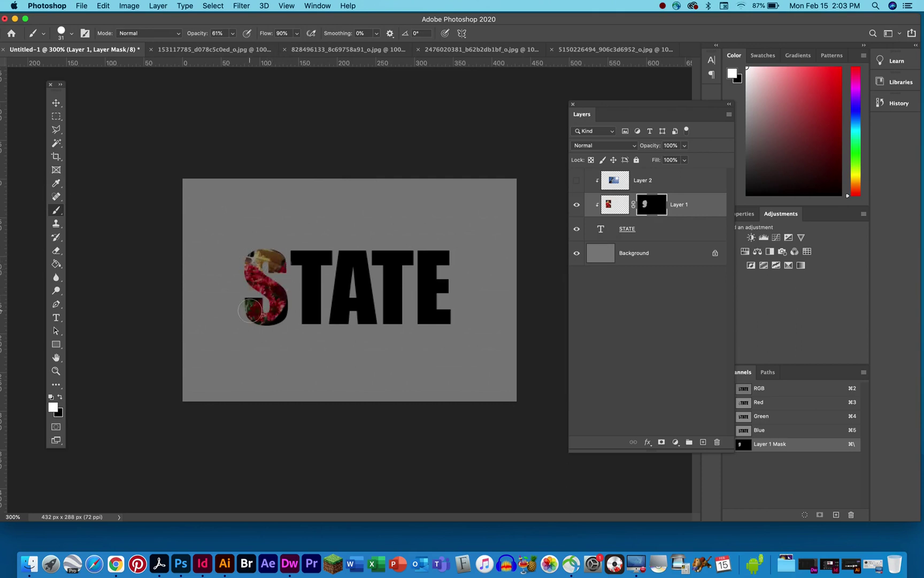
{"action": "left_click", "coordinate": [233, 35]}
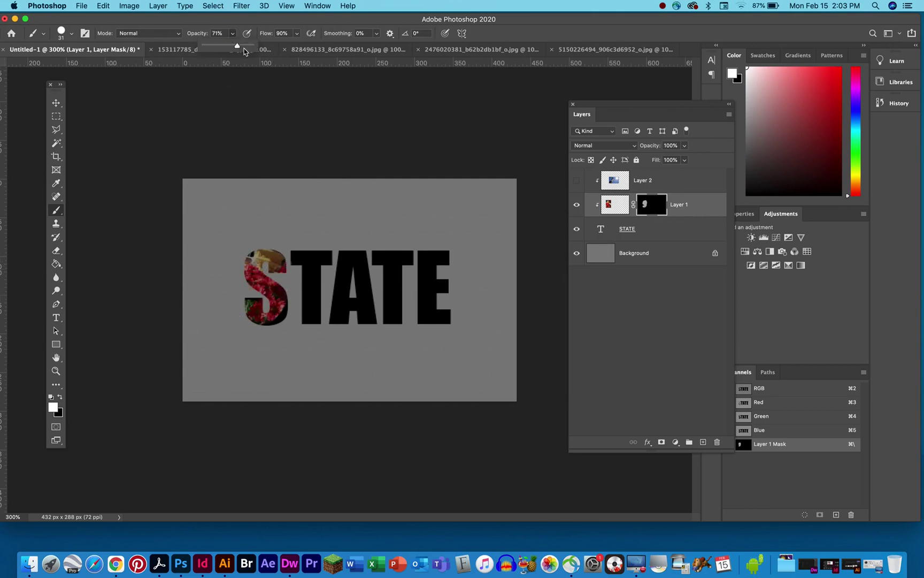
{"action": "left_click_drag", "start_coordinate": [243, 46], "coordinate": [267, 52]}
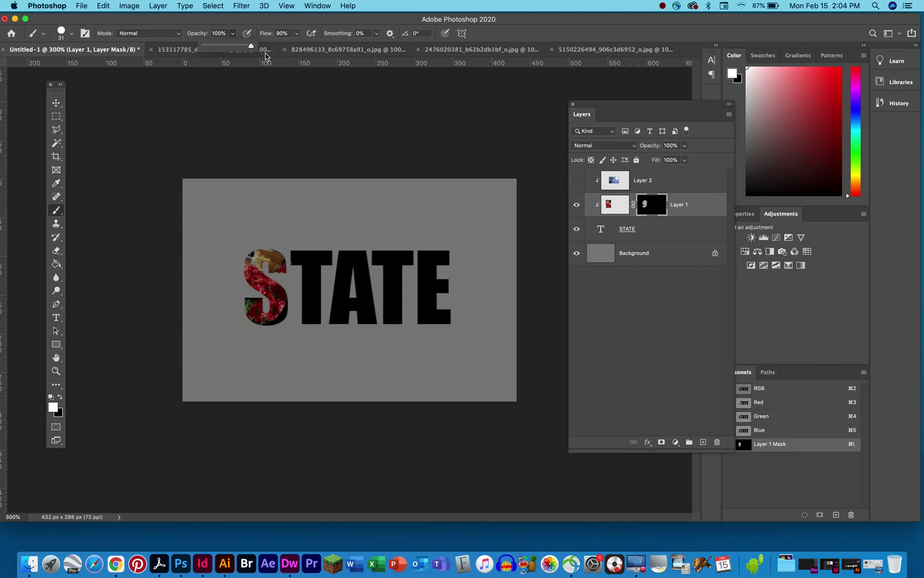
{"action": "left_click", "coordinate": [276, 267]}
{"action": "mouse_move", "coordinate": [259, 262]}
{"action": "left_mouse_down"}
{"action": "mouse_move", "coordinate": [255, 282]}
{"action": "mouse_move", "coordinate": [278, 293]}
{"action": "mouse_move", "coordinate": [239, 312]}
{"action": "mouse_move", "coordinate": [270, 305]}
{"action": "left_mouse_up"}
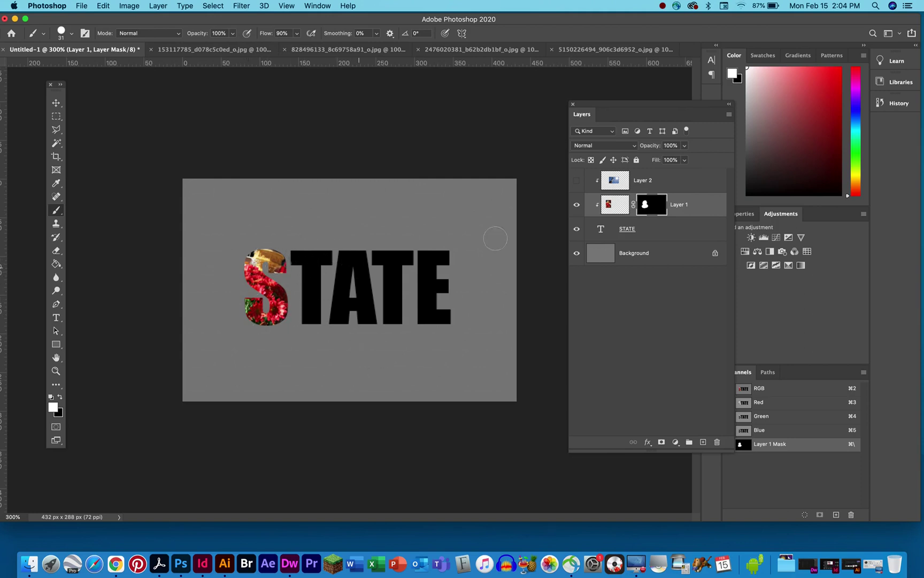
Step: Show lighthouse Layer 2, give it a black-filled mask, and paint white over the first T
{"action": "left_click", "coordinate": [577, 182]}
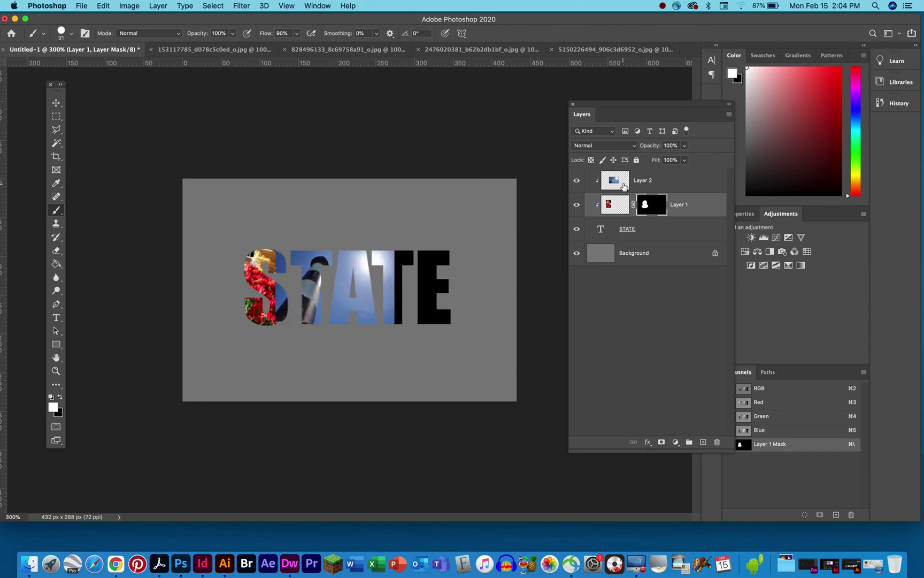
{"action": "left_click", "coordinate": [623, 186]}
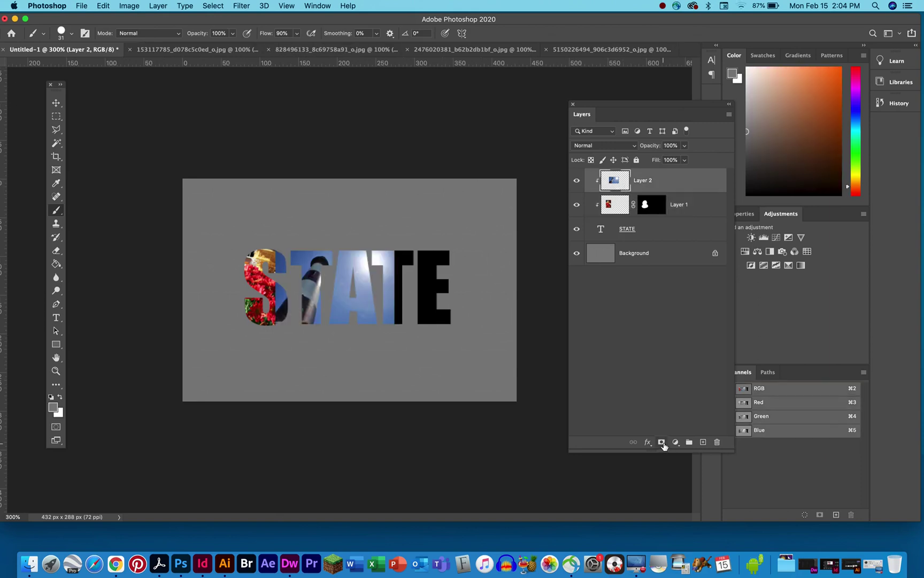
{"action": "left_click", "coordinate": [662, 442]}
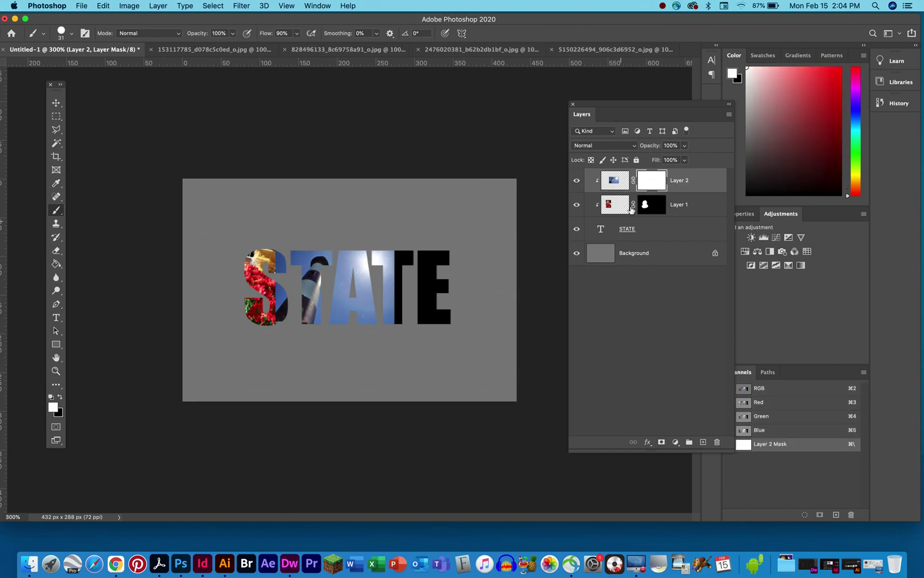
{"action": "left_click", "coordinate": [647, 183], "text": "super"}
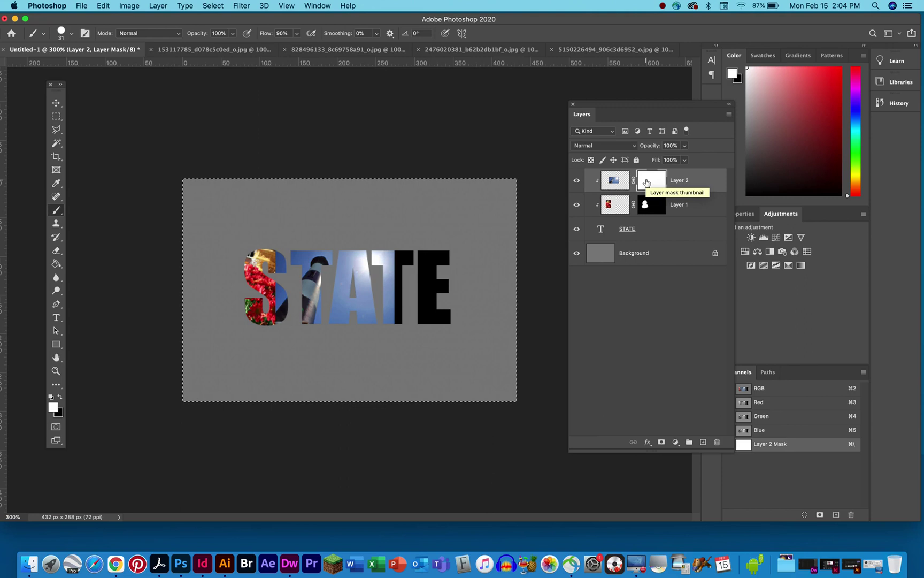
{"action": "key", "text": "super+BackSpace"}
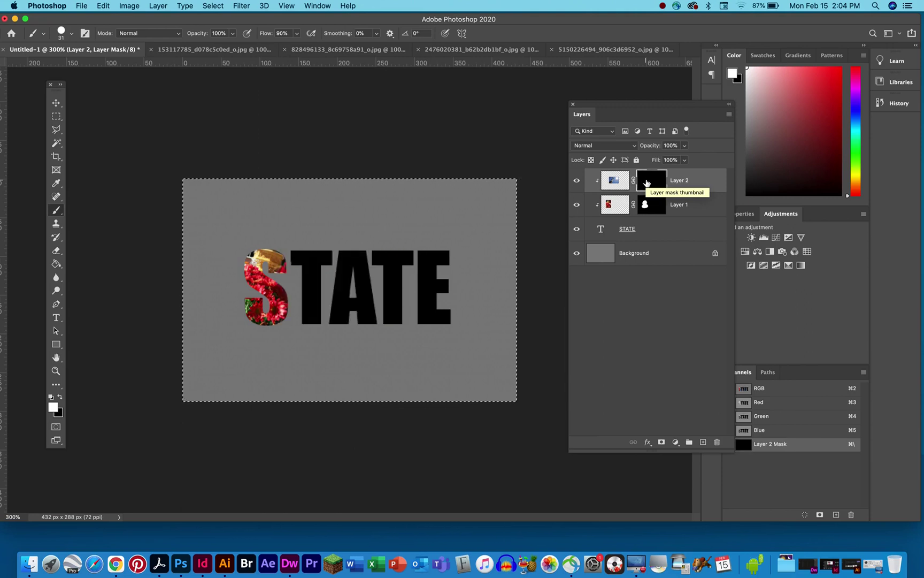
{"action": "key", "text": "super+d"}
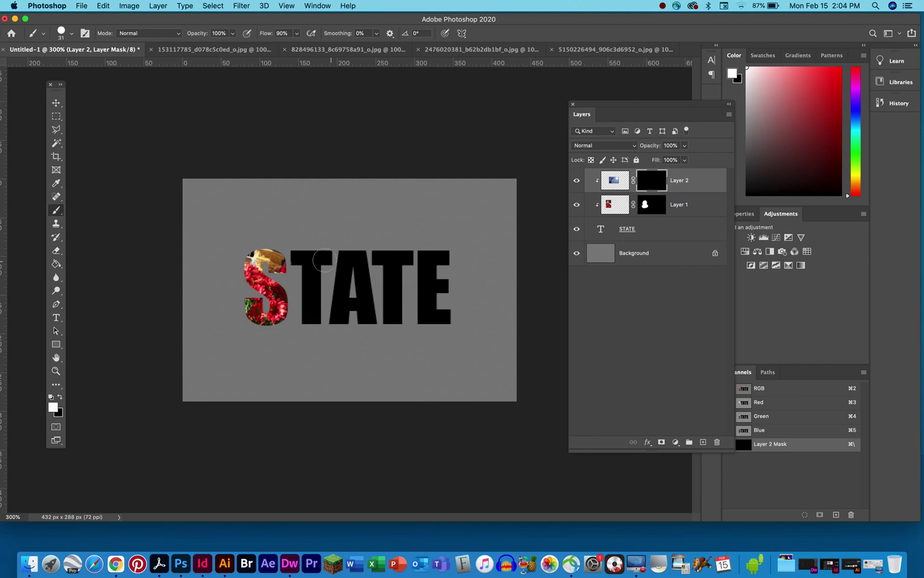
{"action": "mouse_move", "coordinate": [301, 257]}
{"action": "left_mouse_down"}
{"action": "mouse_move", "coordinate": [324, 257]}
{"action": "mouse_move", "coordinate": [309, 273]}
{"action": "mouse_move", "coordinate": [312, 319]}
{"action": "left_mouse_up"}
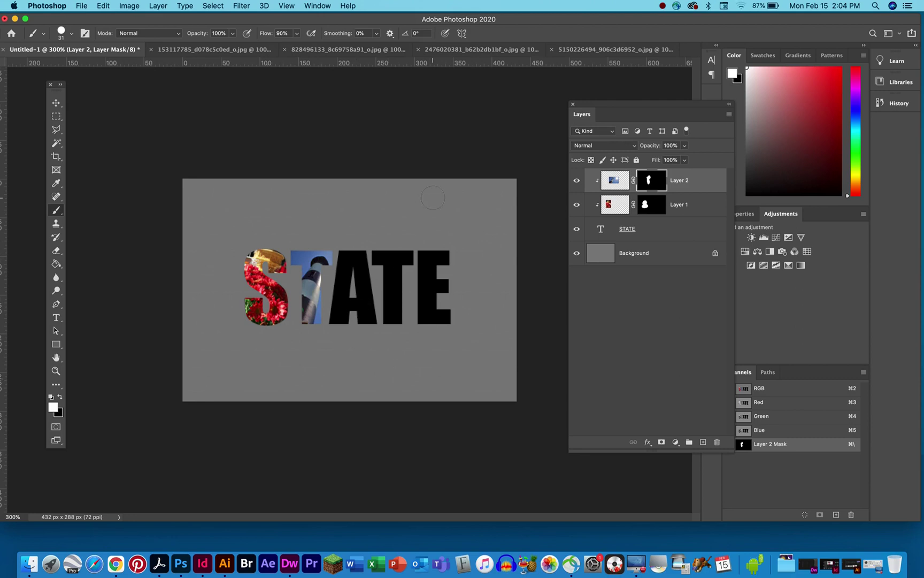
Step: Close the lighthouse photo and paste the beach sunset photo into the STATE document
{"action": "left_click", "coordinate": [590, 51]}
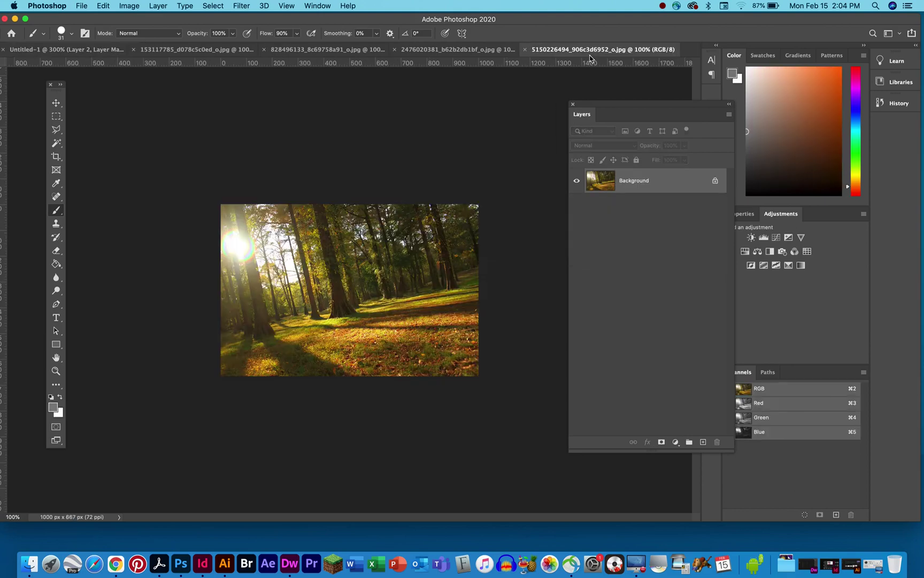
{"action": "left_click", "coordinate": [475, 50]}
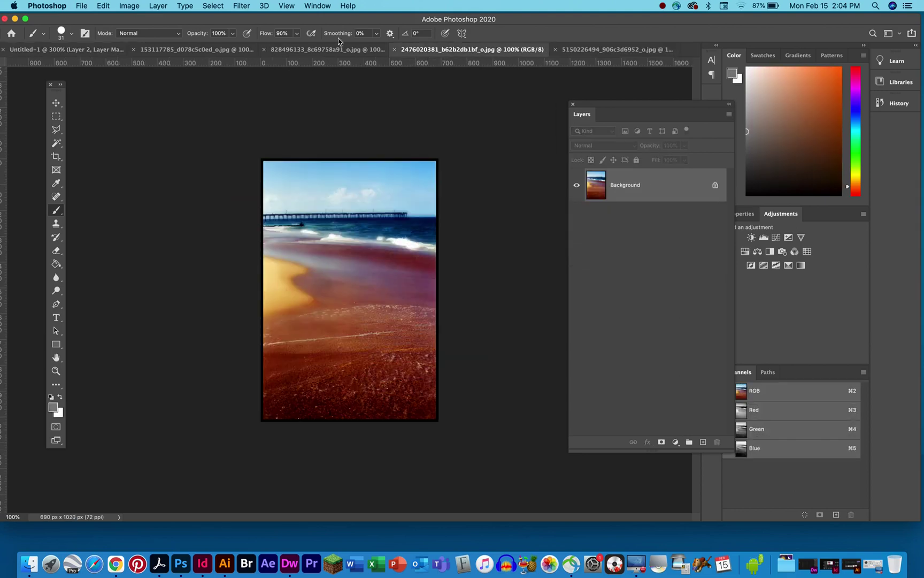
{"action": "left_click", "coordinate": [313, 53]}
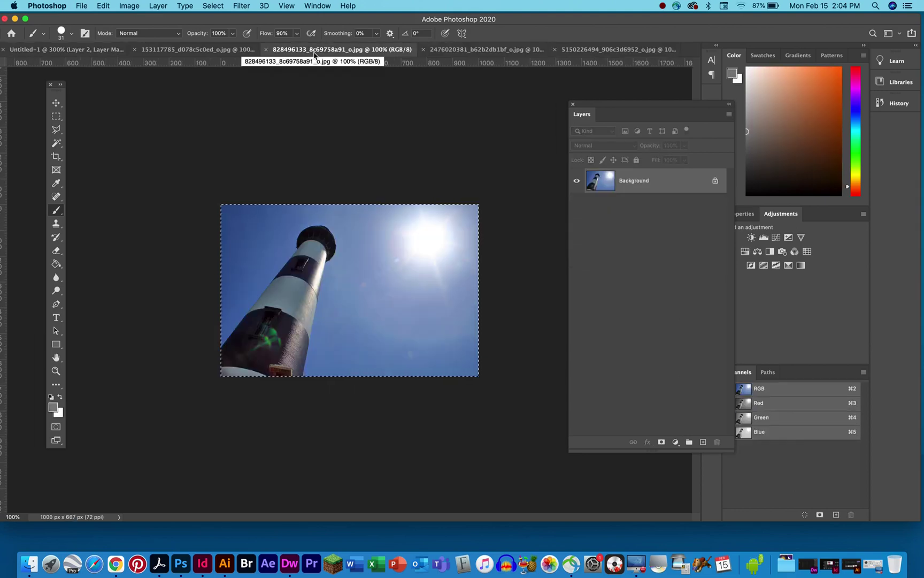
{"action": "left_click", "coordinate": [266, 49]}
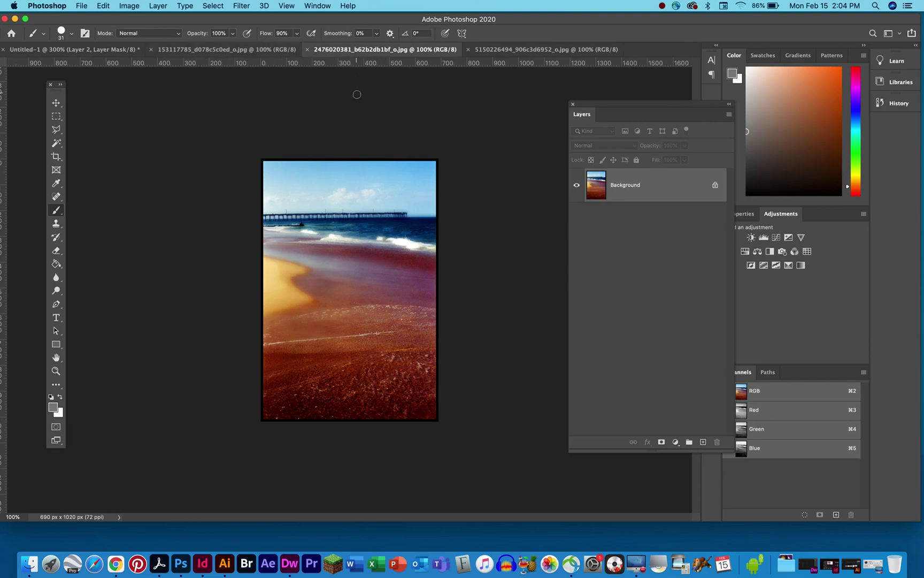
{"action": "key", "text": "super+a"}
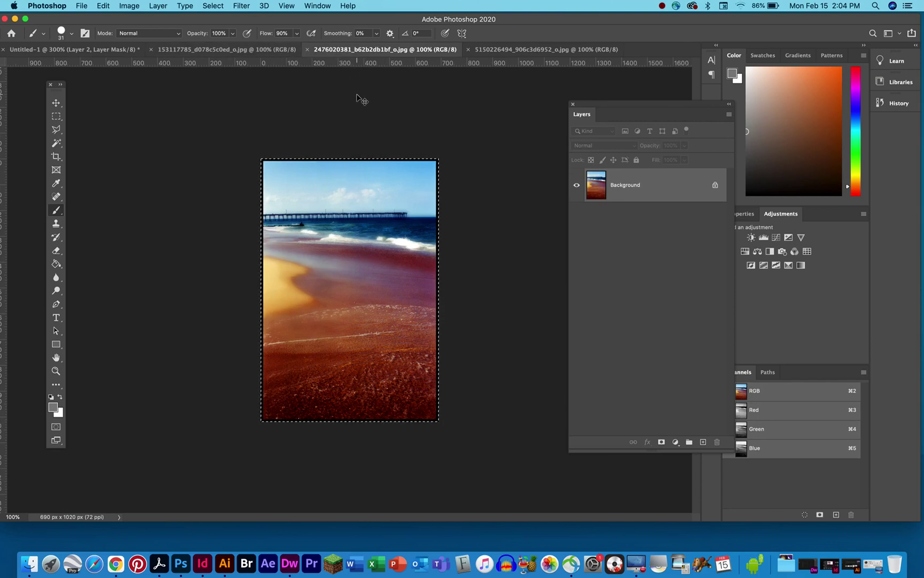
{"action": "left_click", "coordinate": [121, 50]}
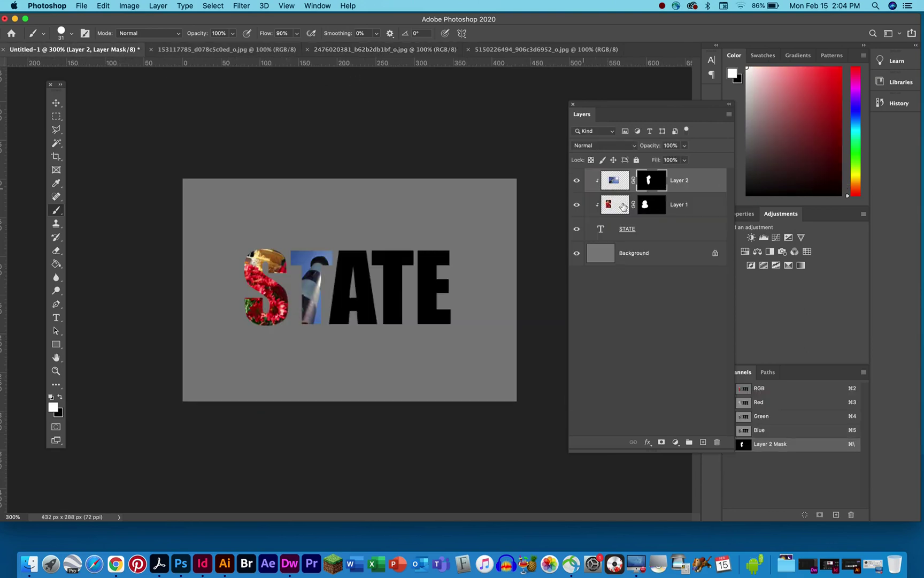
{"action": "key", "text": "super+2"}
{"action": "key", "text": "super+v"}
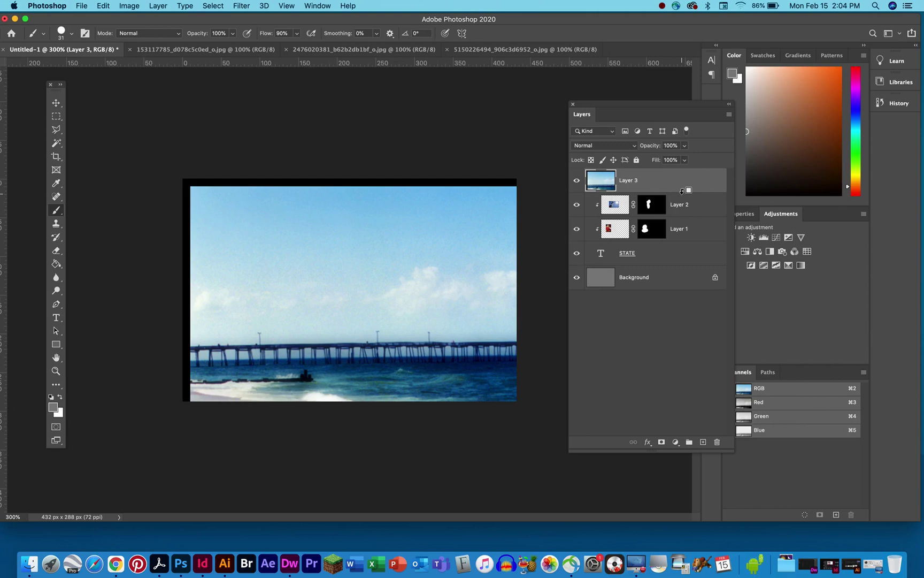
Step: Clip Layer 3 to STATE, shrink it over the A, and add a white layer mask
{"action": "left_click", "coordinate": [681, 191], "text": "alt"}
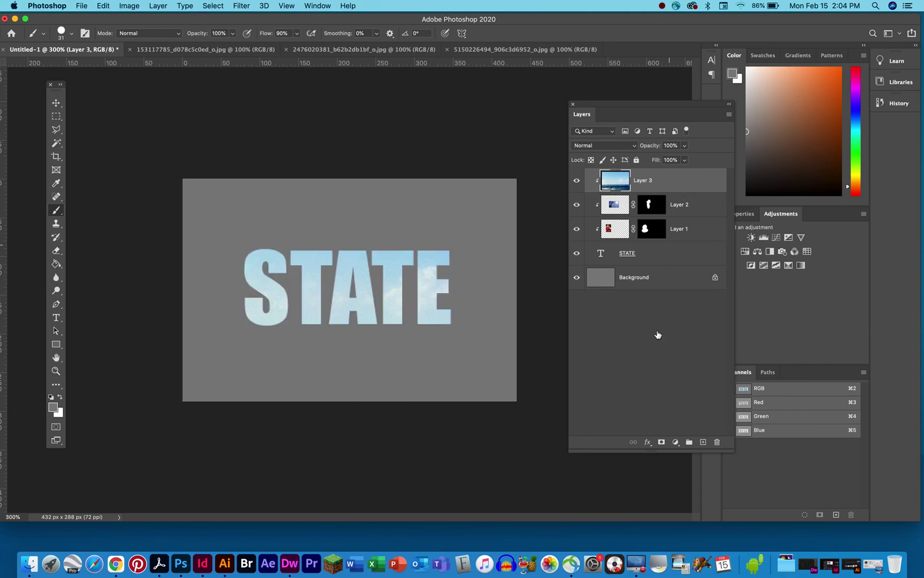
{"action": "left_click", "coordinate": [662, 443]}
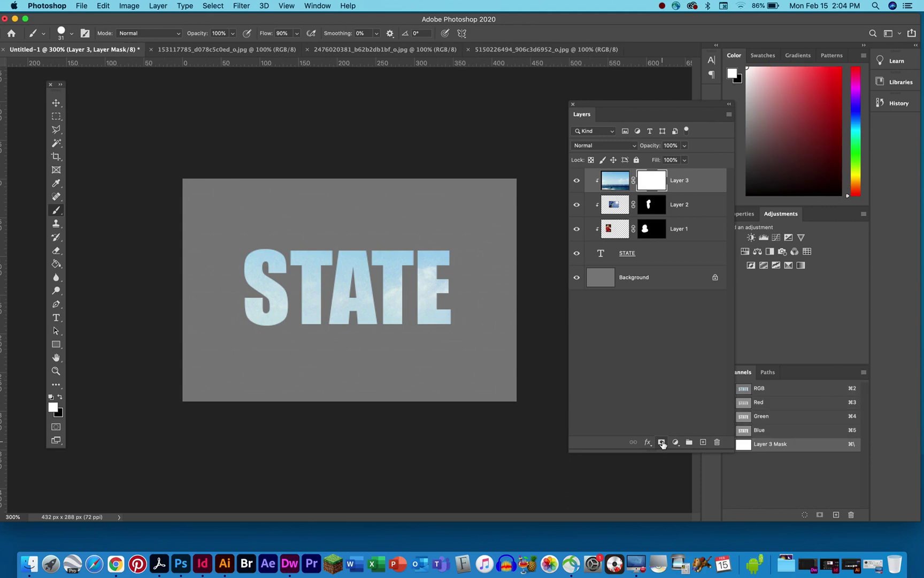
{"action": "key", "text": "super+z"}
{"action": "key", "text": "super+t"}
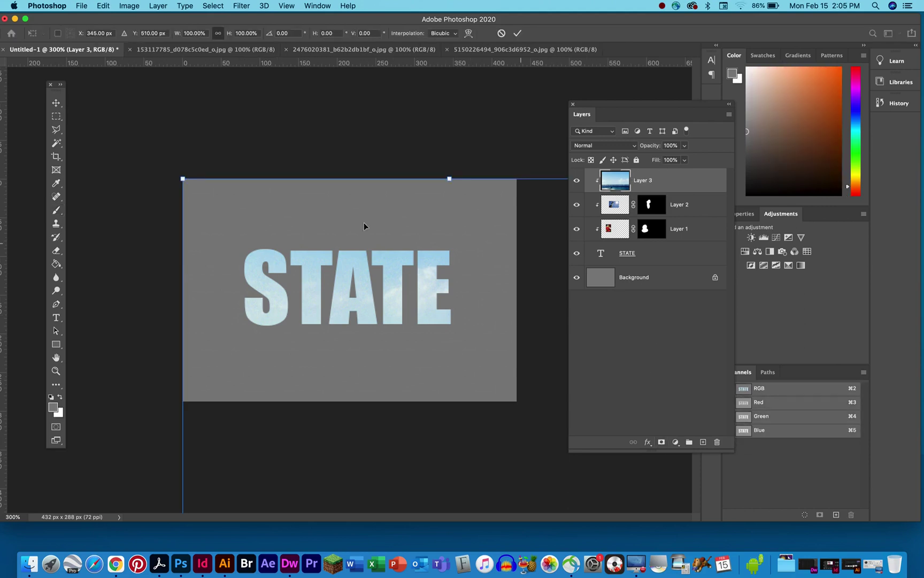
{"action": "left_click_drag", "start_coordinate": [183, 179], "coordinate": [334, 251]}
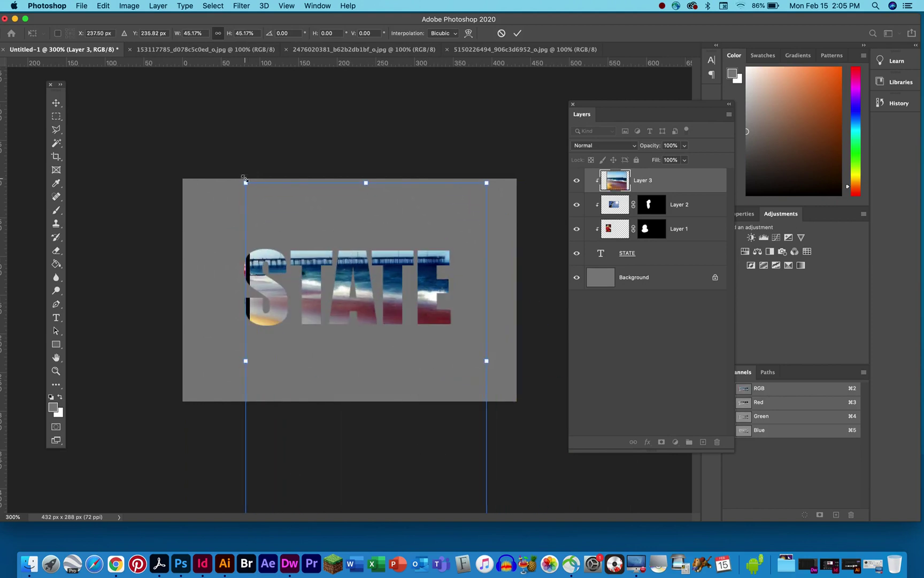
{"action": "left_click_drag", "start_coordinate": [245, 181], "coordinate": [321, 293]}
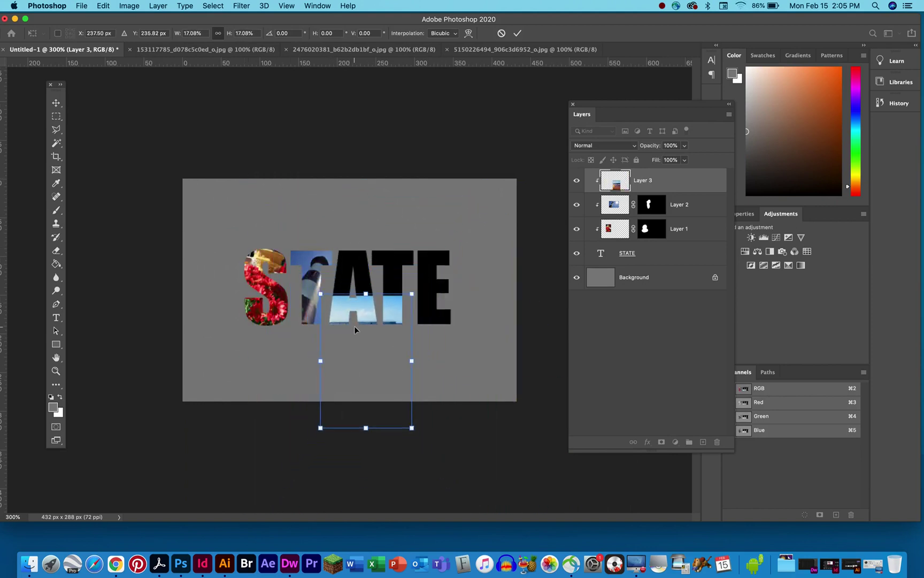
{"action": "left_click_drag", "start_coordinate": [354, 325], "coordinate": [345, 245]}
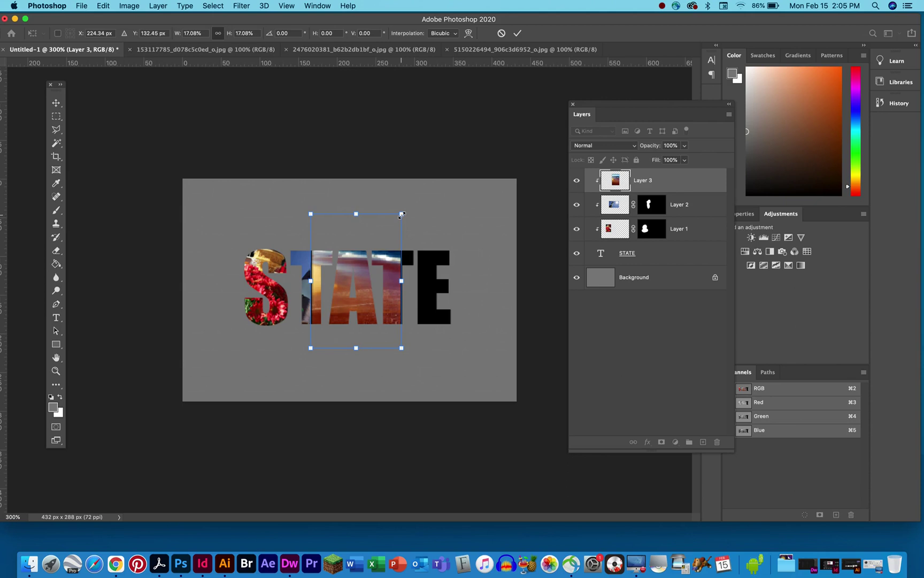
{"action": "left_click_drag", "start_coordinate": [402, 215], "coordinate": [379, 246]}
{"action": "left_click_drag", "start_coordinate": [312, 347], "coordinate": [325, 333]}
{"action": "key", "text": "Return"}
{"action": "key", "text": "b"}
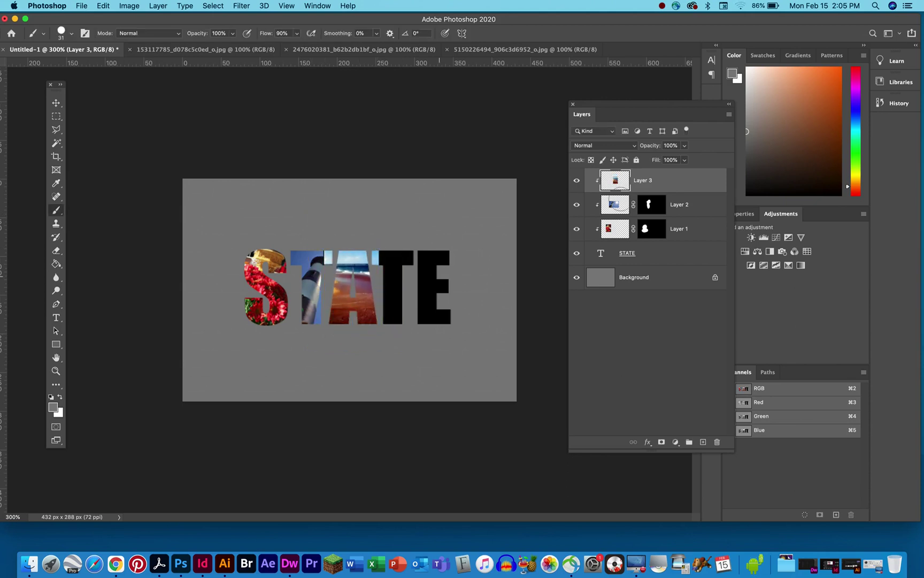
{"action": "left_click", "coordinate": [663, 442]}
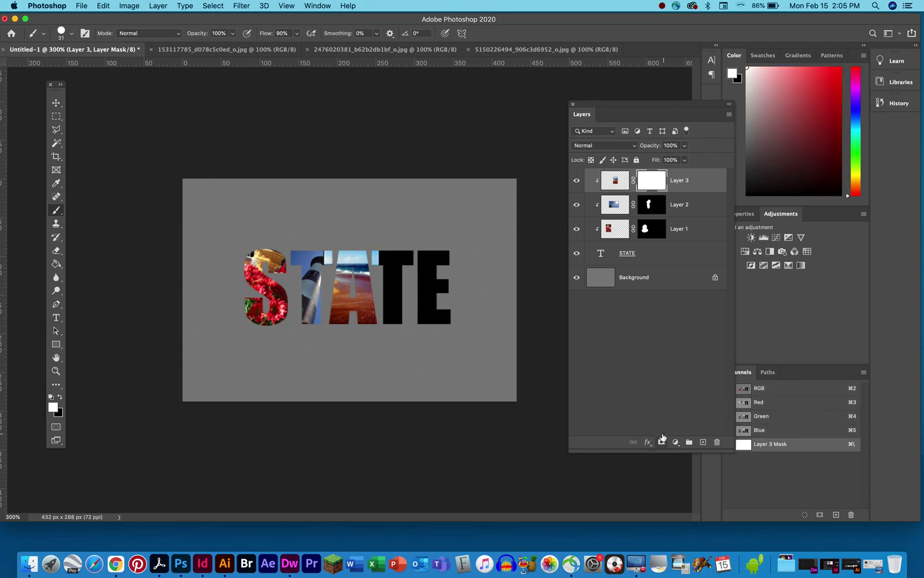
Step: Fill Layer 3's mask black and paint white strokes over the A to reveal the photo
{"action": "left_click", "coordinate": [648, 178], "text": "super"}
{"action": "key", "text": "super+BackSpace"}
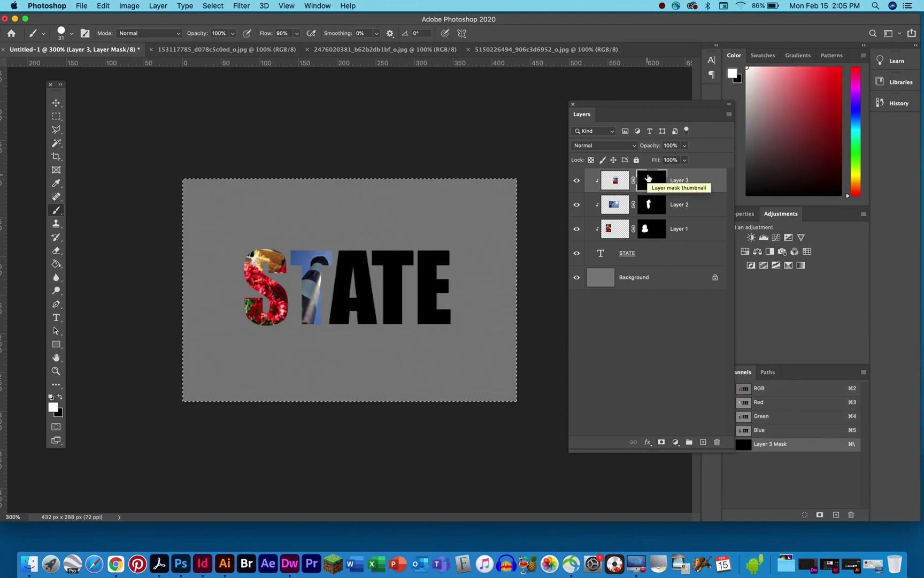
{"action": "key", "text": "super+d"}
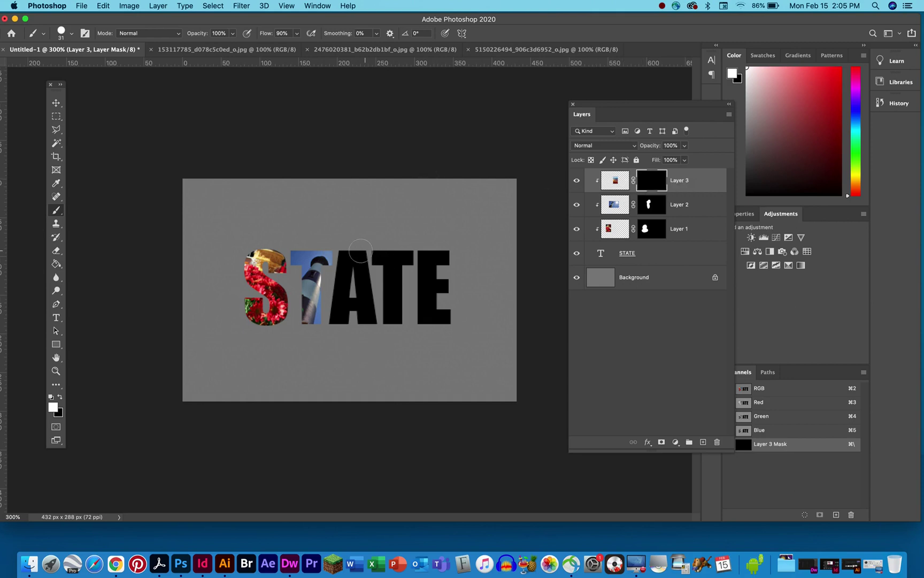
{"action": "mouse_move", "coordinate": [354, 252]}
{"action": "left_mouse_down"}
{"action": "mouse_move", "coordinate": [341, 321]}
{"action": "mouse_move", "coordinate": [342, 305]}
{"action": "left_mouse_up"}
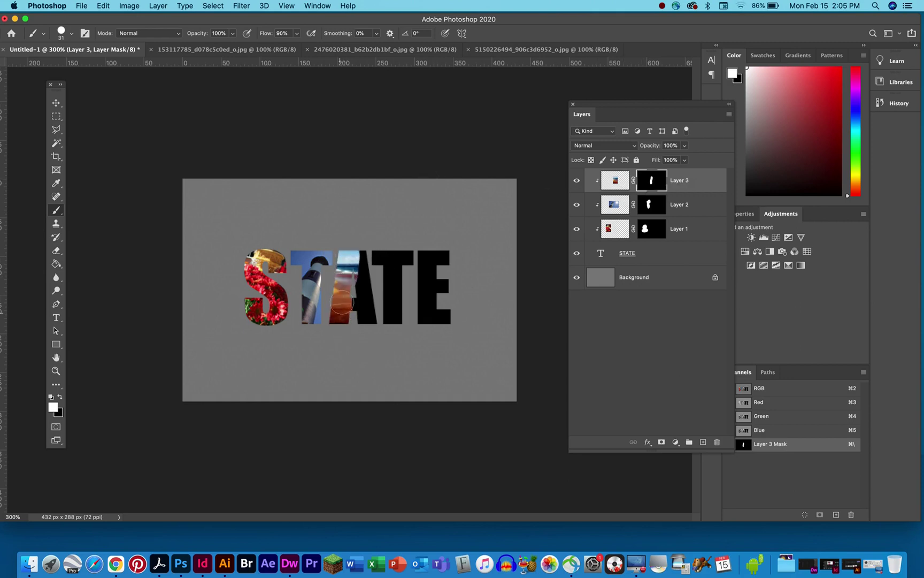
{"action": "left_click_drag", "start_coordinate": [347, 259], "coordinate": [371, 316]}
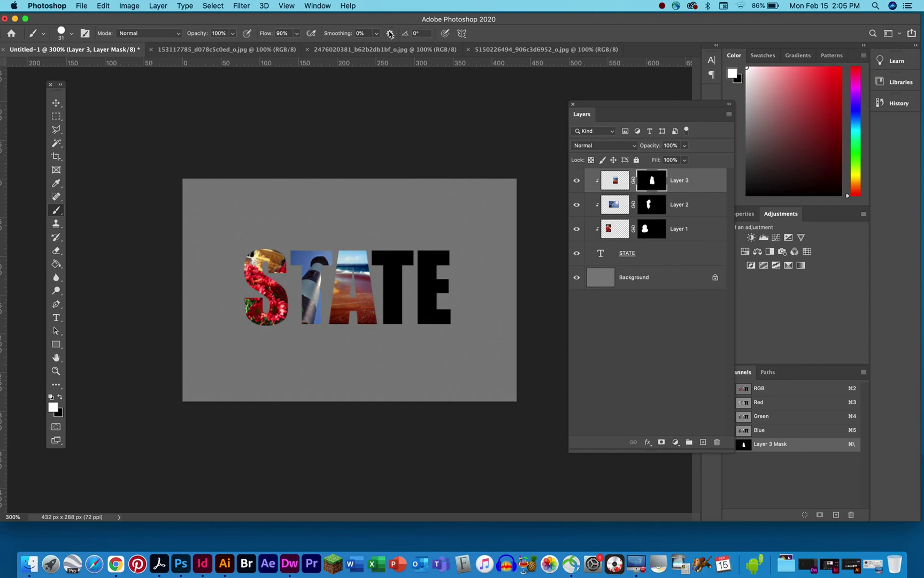
Step: Close the beach photo and paste the cloudy sunset photo into the STATE document
{"action": "left_click", "coordinate": [409, 50]}
{"action": "key", "text": "super+w"}
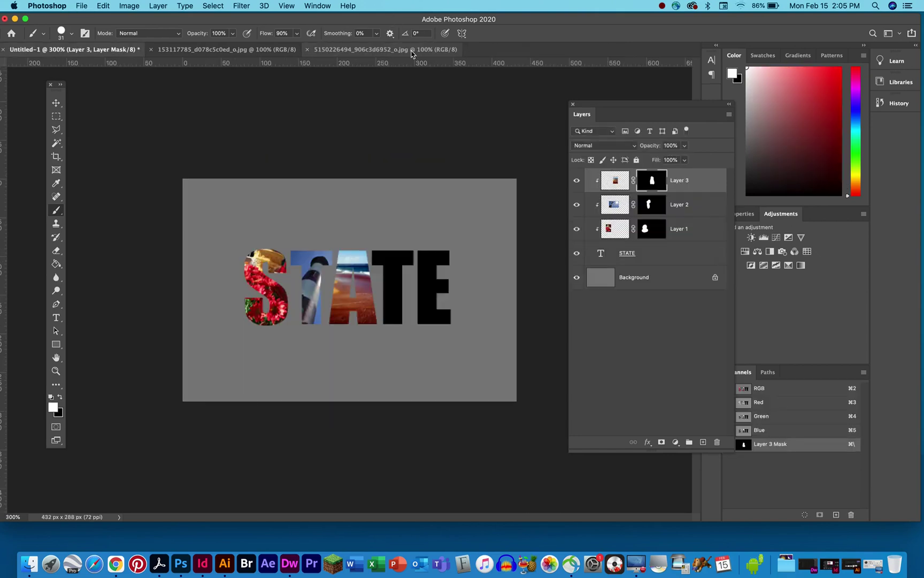
{"action": "left_click", "coordinate": [374, 50]}
{"action": "left_click", "coordinate": [270, 53]}
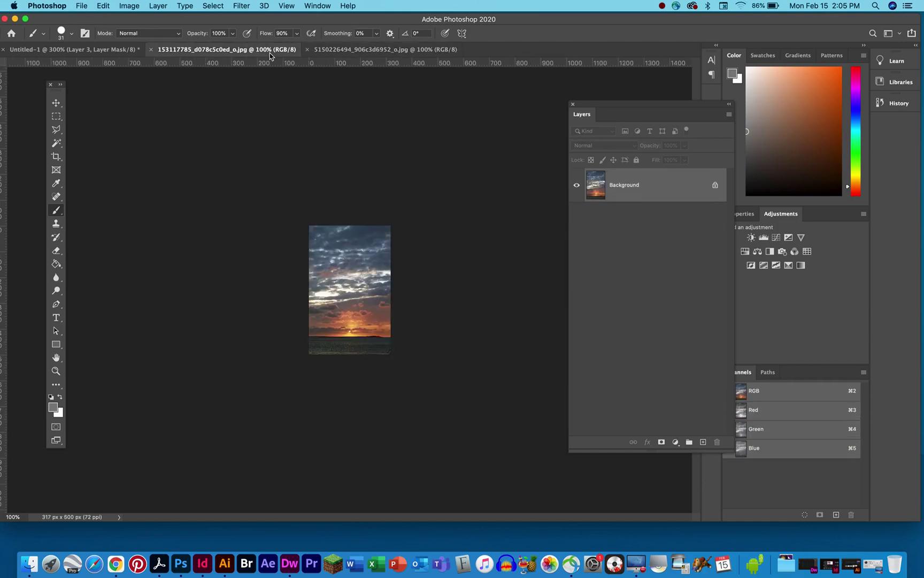
{"action": "key", "text": "super+a"}
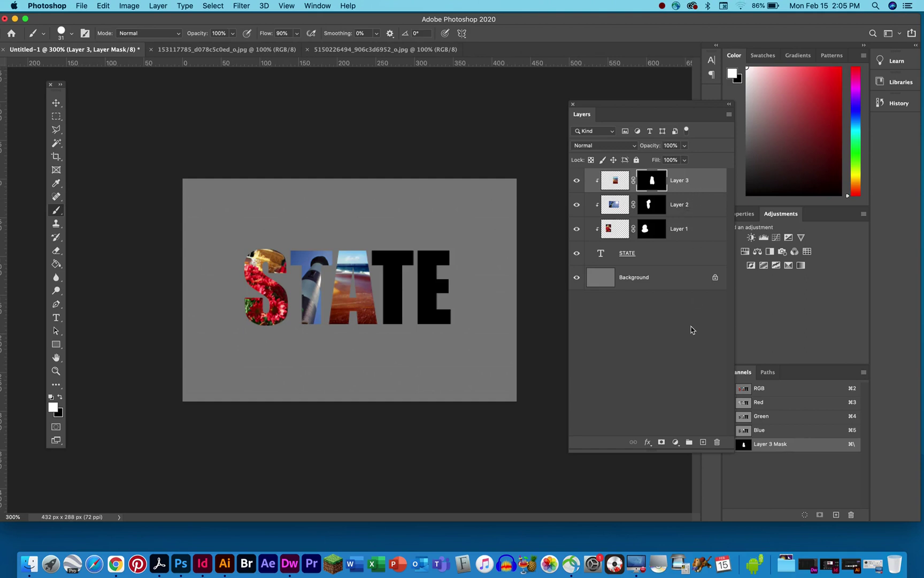
{"action": "key", "text": "super+v"}
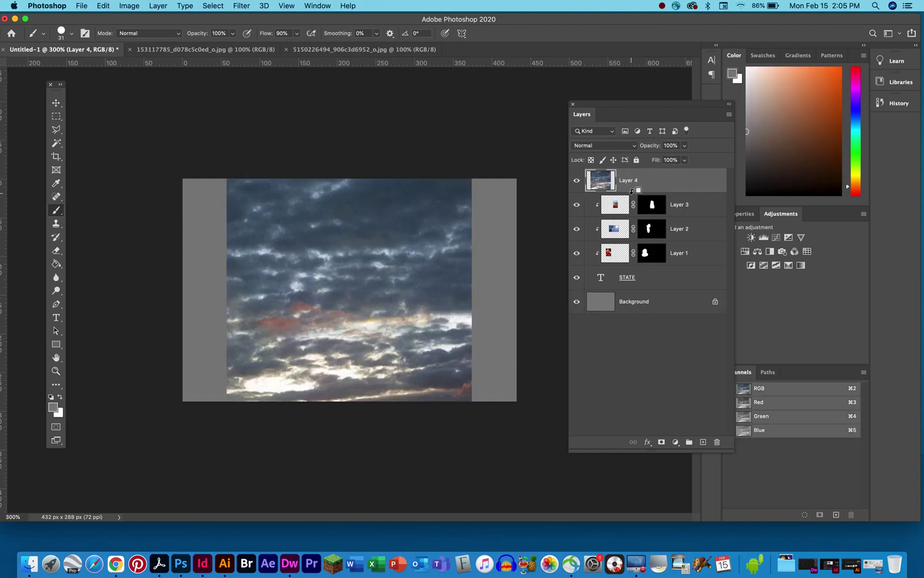
Step: Clip the new Layer 4 to STATE and scale it down over the second T
{"action": "left_click", "coordinate": [633, 190], "text": "alt"}
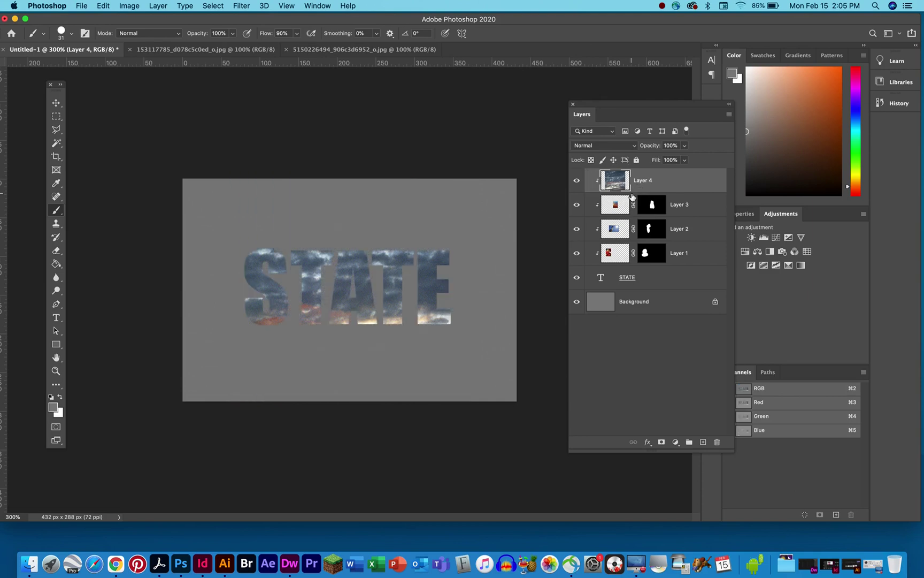
{"action": "key", "text": "cmd+t"}
{"action": "left_click_drag", "start_coordinate": [225, 180], "coordinate": [385, 260]}
{"action": "left_click_drag", "start_coordinate": [428, 338], "coordinate": [402, 308]}
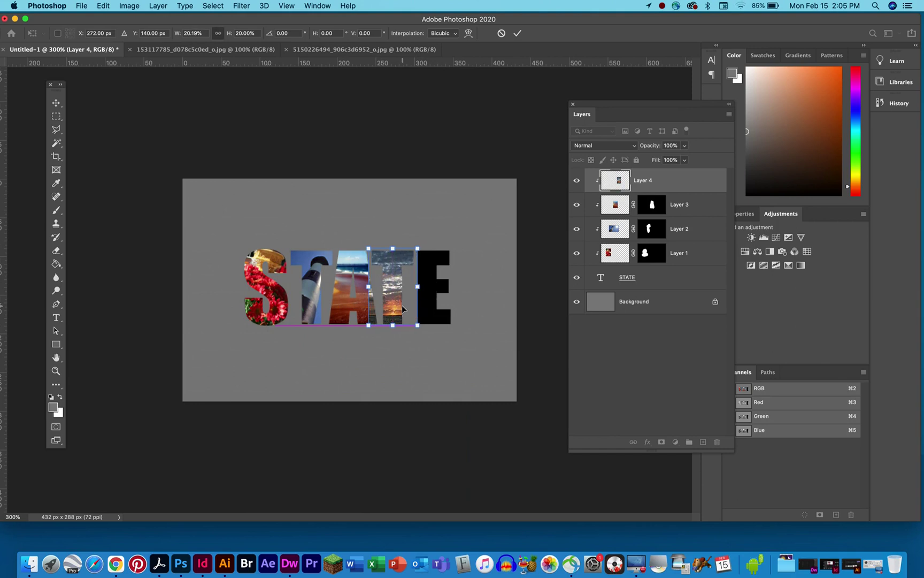
{"action": "key", "text": "Return"}
Step: Give Layer 4 a black-filled mask and paint white over the second T
{"action": "key", "text": "b"}
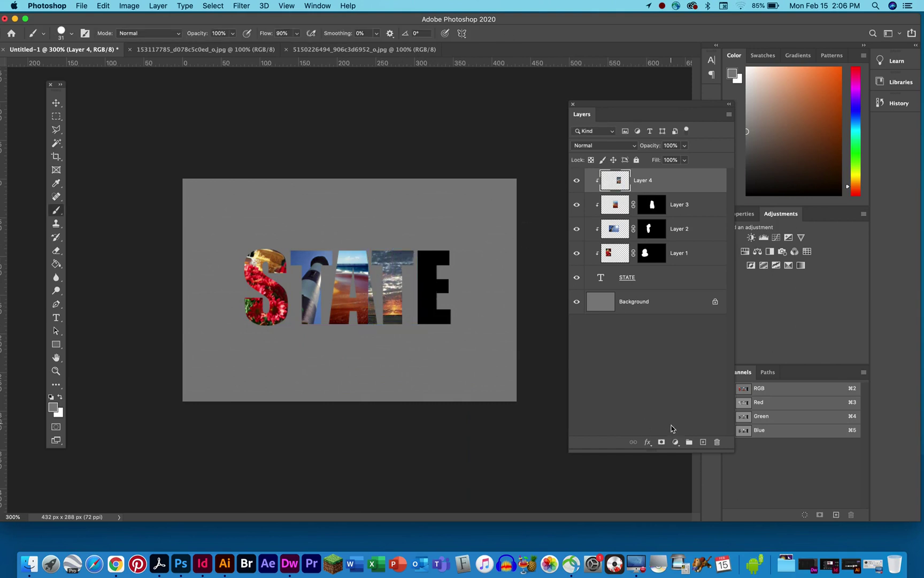
{"action": "left_click", "coordinate": [661, 442]}
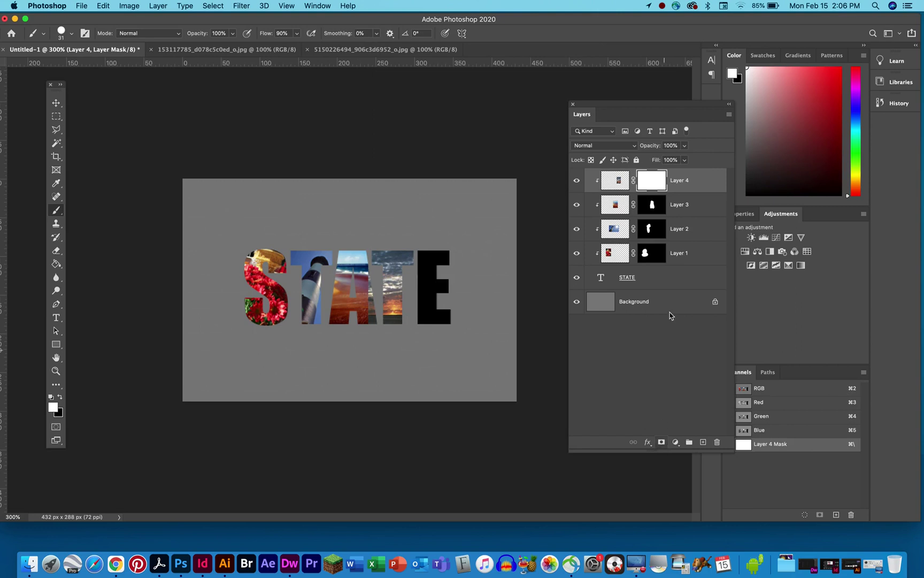
{"action": "key", "text": "super+a"}
{"action": "key", "text": "super+BackSpace"}
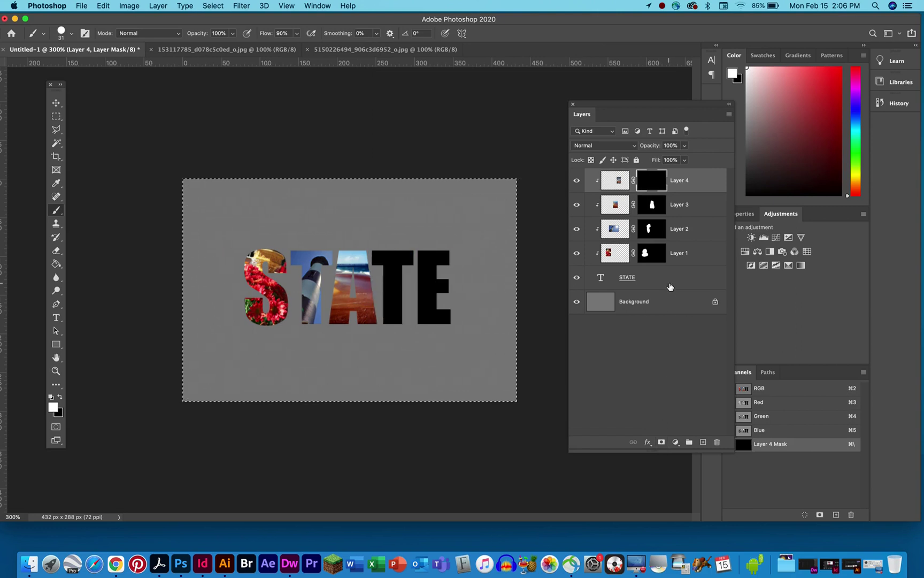
{"action": "key", "text": "super+d"}
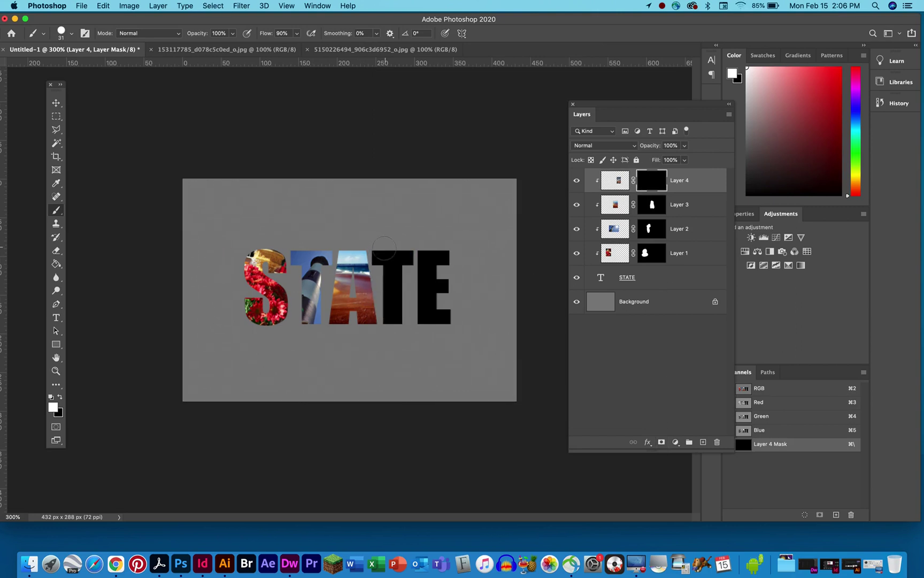
{"action": "mouse_move", "coordinate": [384, 248]}
{"action": "left_mouse_down"}
{"action": "mouse_move", "coordinate": [382, 258]}
{"action": "mouse_move", "coordinate": [403, 255]}
{"action": "mouse_move", "coordinate": [394, 318]}
{"action": "mouse_move", "coordinate": [396, 306]}
{"action": "left_mouse_up"}
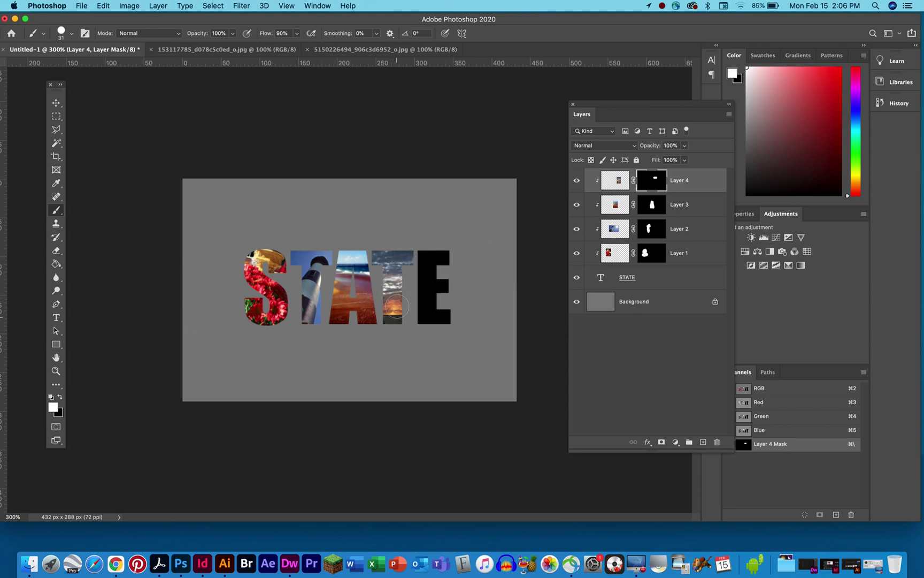
Step: Close the sunset photo, then copy the forest photo and paste it into the STATE document
{"action": "left_click", "coordinate": [281, 49]}
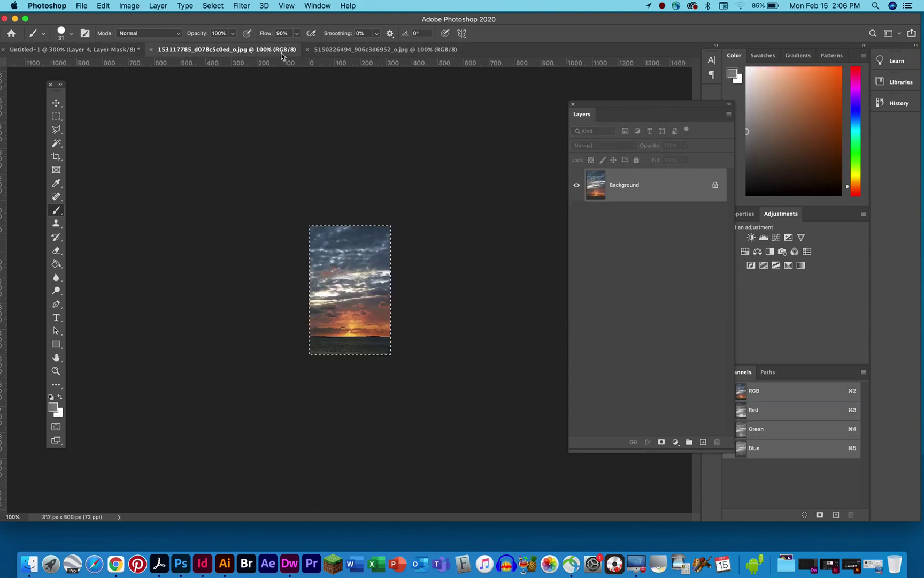
{"action": "key", "text": "super+w"}
{"action": "left_click", "coordinate": [268, 50]}
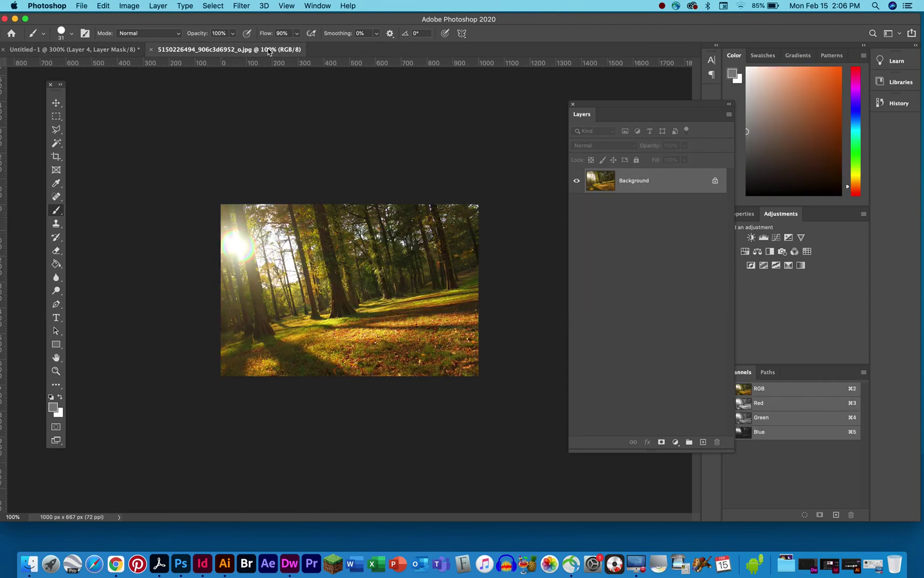
{"action": "key", "text": "super+a"}
{"action": "key", "text": "super+c"}
{"action": "left_click", "coordinate": [75, 49]}
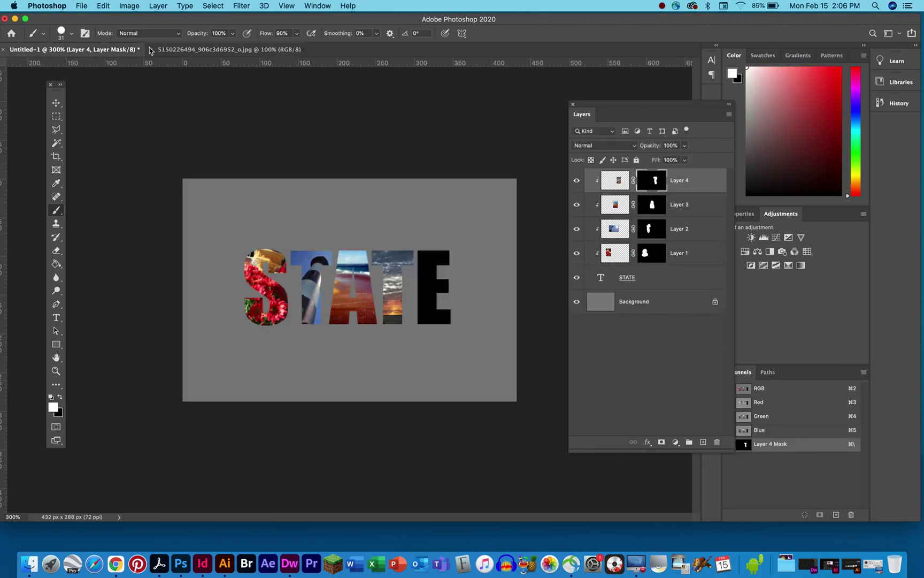
{"action": "key", "text": "super+v"}
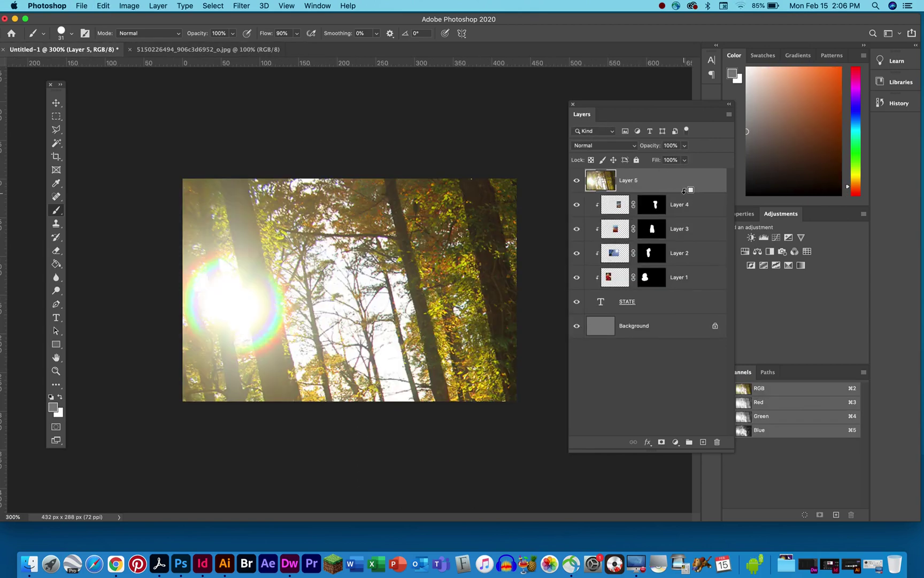
Step: Clip forest Layer 5 to STATE and scale it down over the E
{"action": "left_click", "coordinate": [684, 190], "text": "alt"}
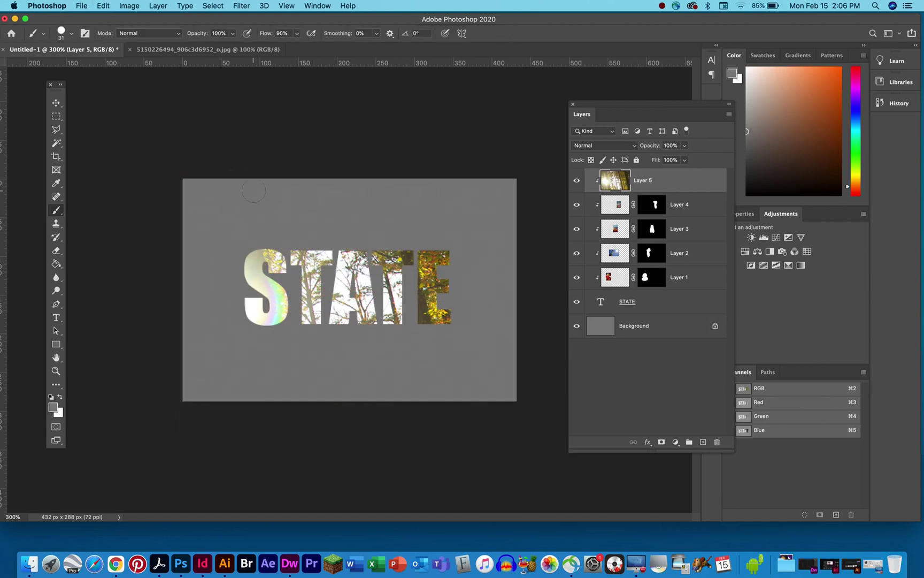
{"action": "key", "text": "super+d"}
{"action": "key", "text": "super+t"}
{"action": "left_click_drag", "start_coordinate": [182, 180], "coordinate": [330, 215]}
{"action": "left_click_drag", "start_coordinate": [359, 256], "coordinate": [407, 303]}
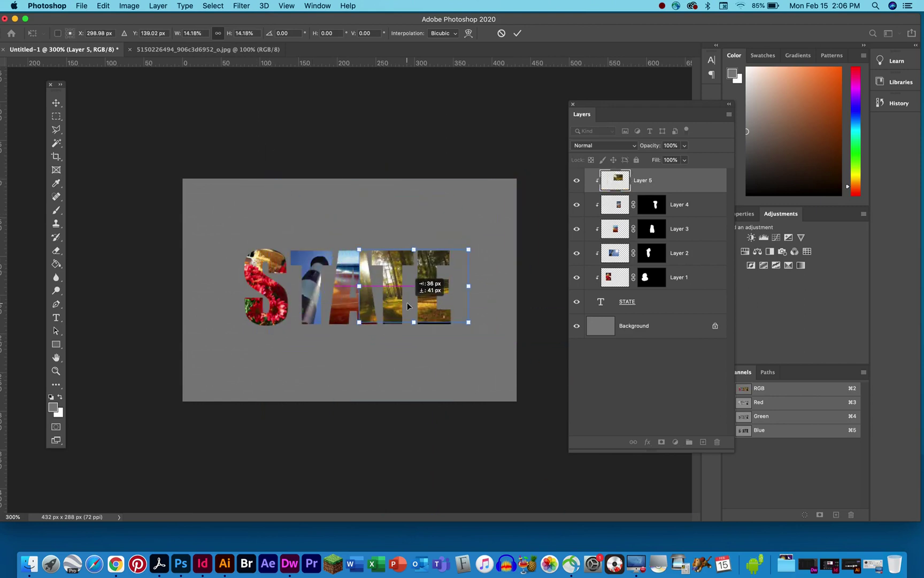
{"action": "mouse_move", "coordinate": [469, 255]}
{"action": "left_mouse_down"}
{"action": "mouse_move", "coordinate": [476, 248]}
{"action": "mouse_move", "coordinate": [463, 267]}
{"action": "left_mouse_up"}
{"action": "key", "text": "Return"}
{"action": "key", "text": "b"}
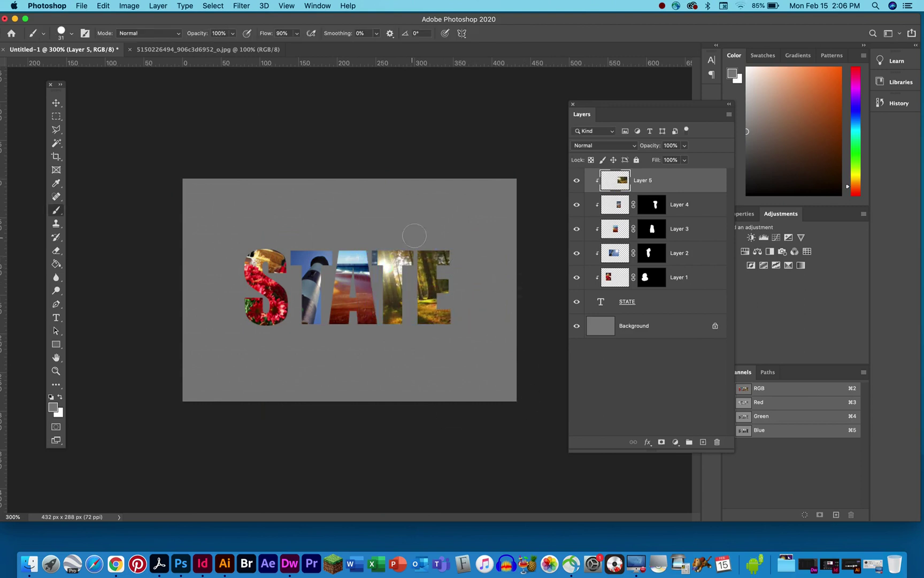
Step: Add a mask to Layer 5, invert it to black, and paint white over the E
{"action": "left_click", "coordinate": [661, 443]}
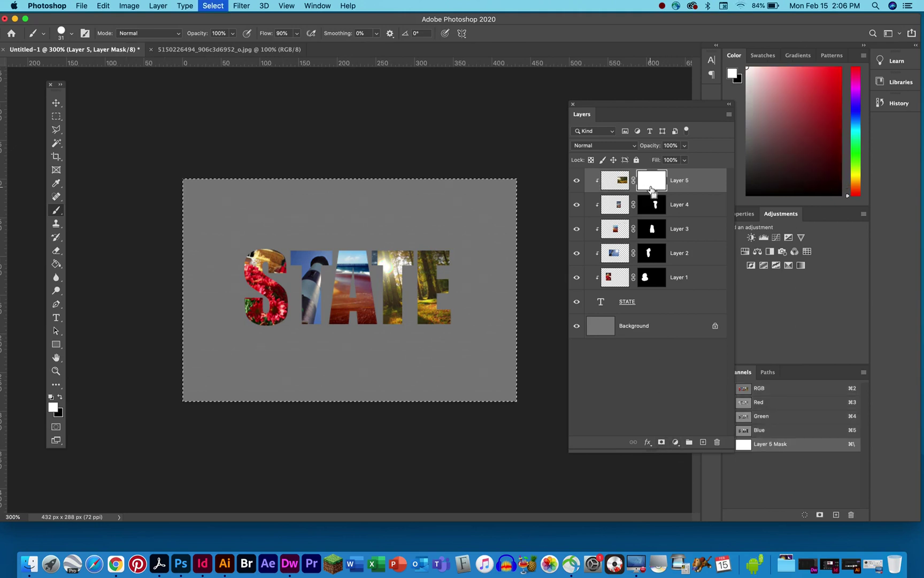
{"action": "key", "text": "super+i"}
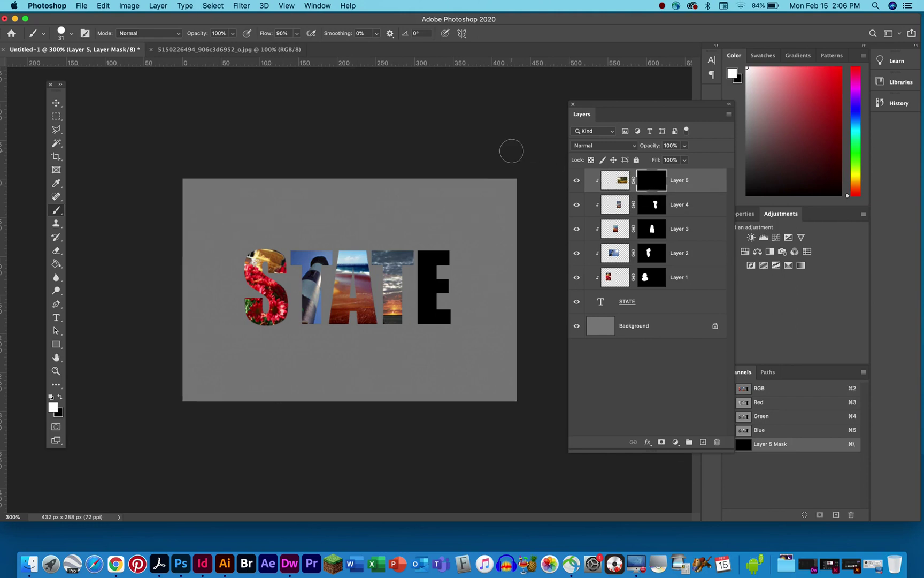
{"action": "left_click", "coordinate": [427, 256]}
{"action": "mouse_move", "coordinate": [428, 256]}
{"action": "left_mouse_down"}
{"action": "mouse_move", "coordinate": [428, 333]}
{"action": "mouse_move", "coordinate": [445, 235]}
{"action": "mouse_move", "coordinate": [444, 318]}
{"action": "left_mouse_up"}
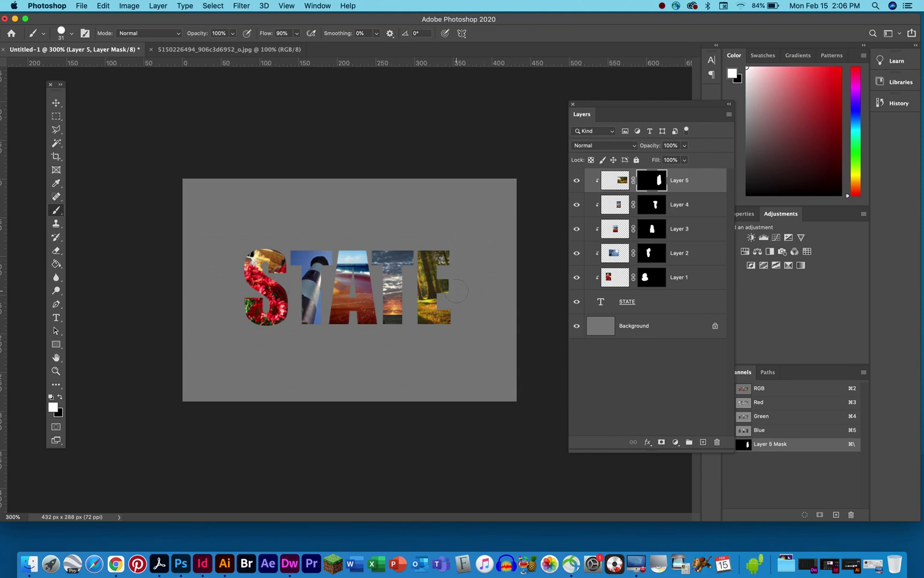
{"action": "left_click", "coordinate": [57, 104]}
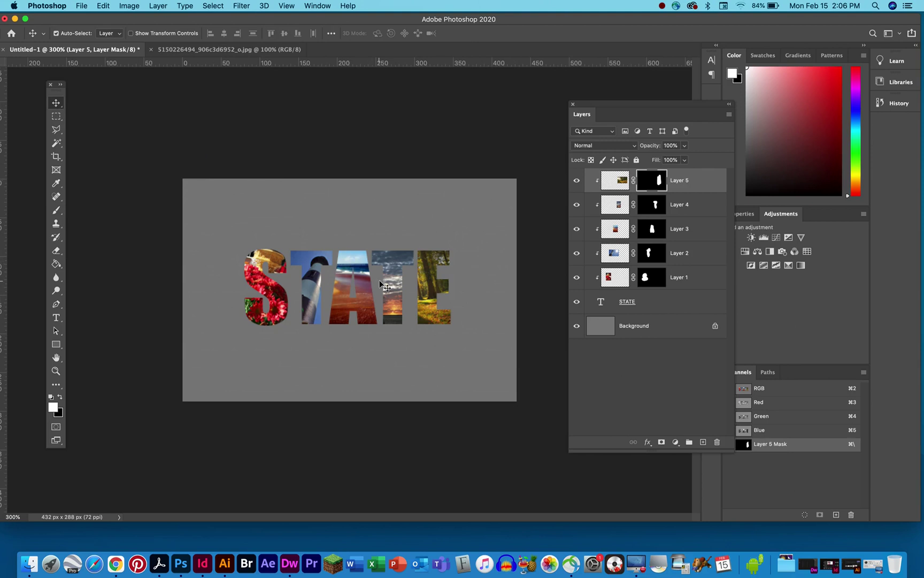